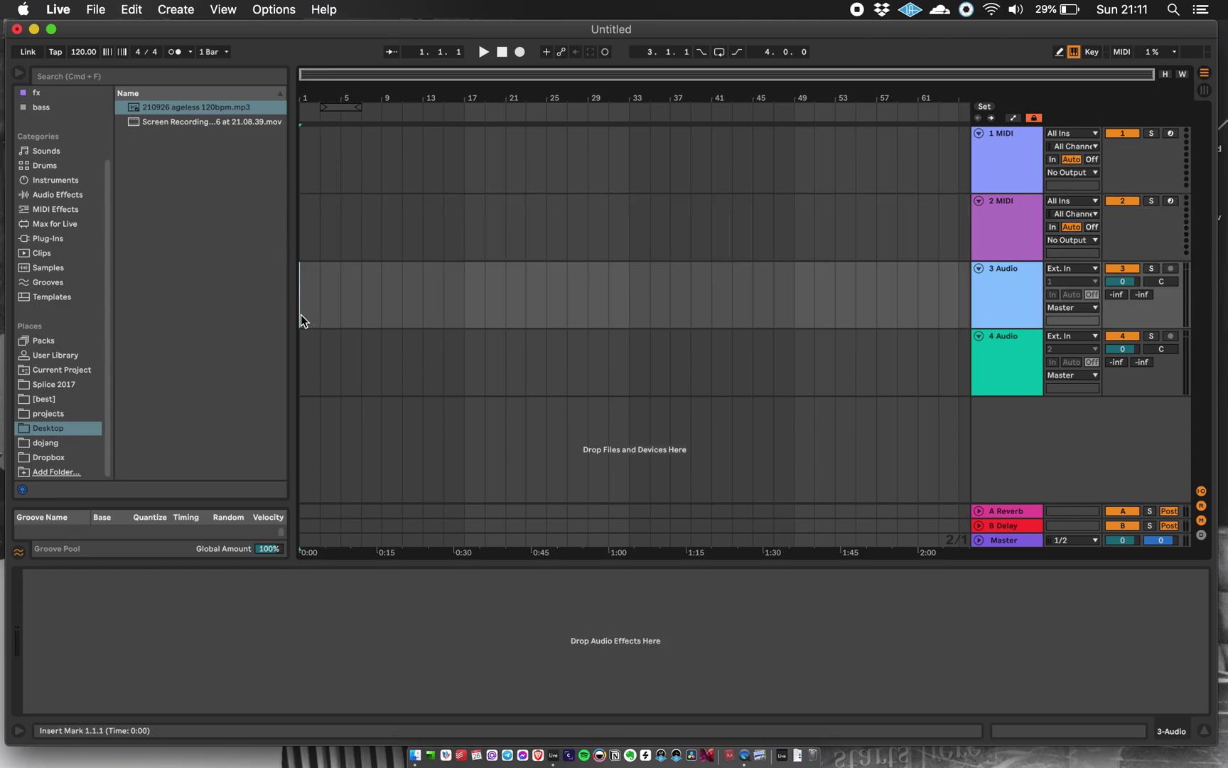
- Review the warp and fade defaults in the application preferences, including Auto-Warp Long Samples and Default Warp Mode
left_click(61, 9)
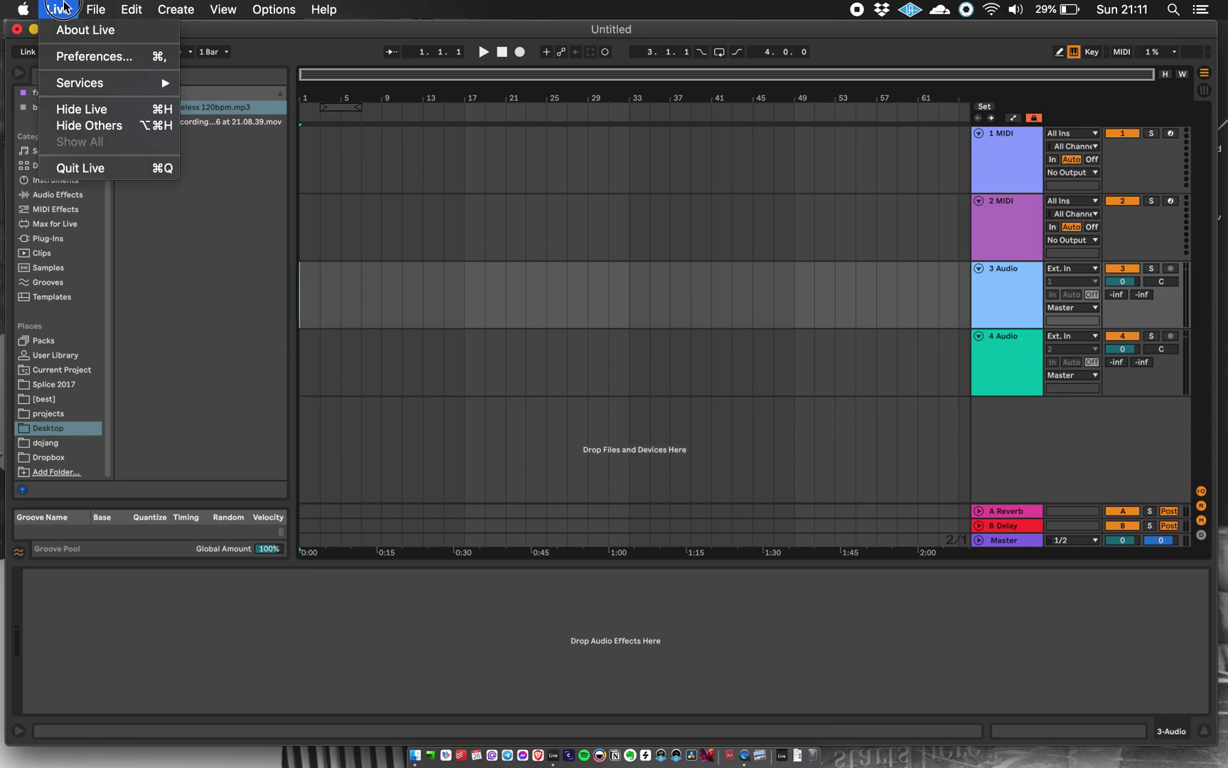
left_click(89, 56)
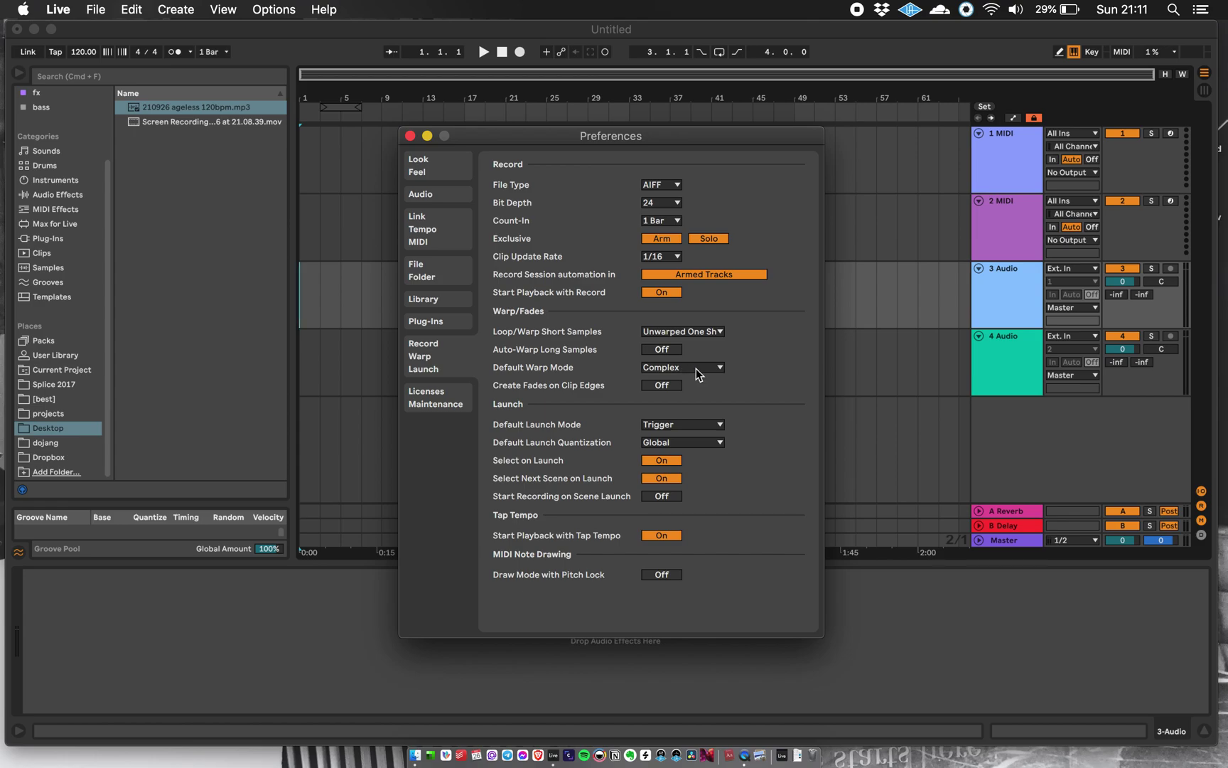
left_click(410, 135)
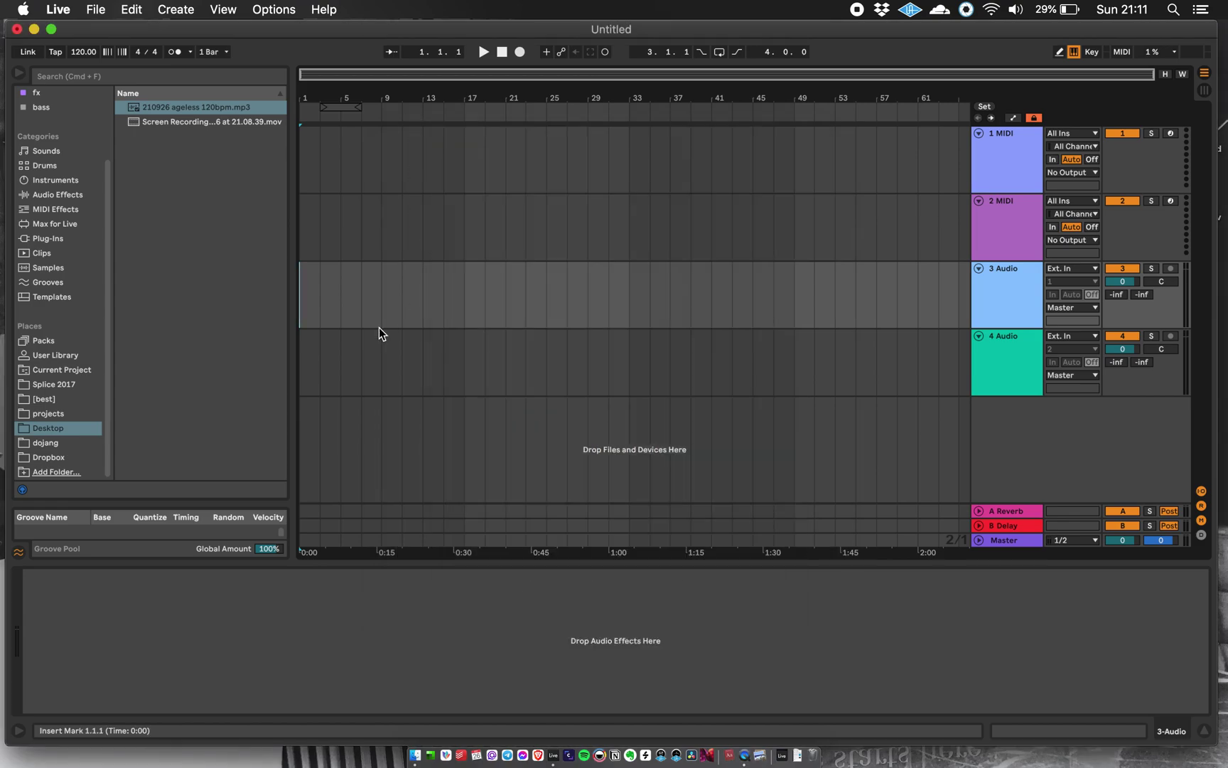
- Place 210926 ageless 120bpm.mp3 on audio track 4 so that it starts at bar 1
left_click(320, 355)
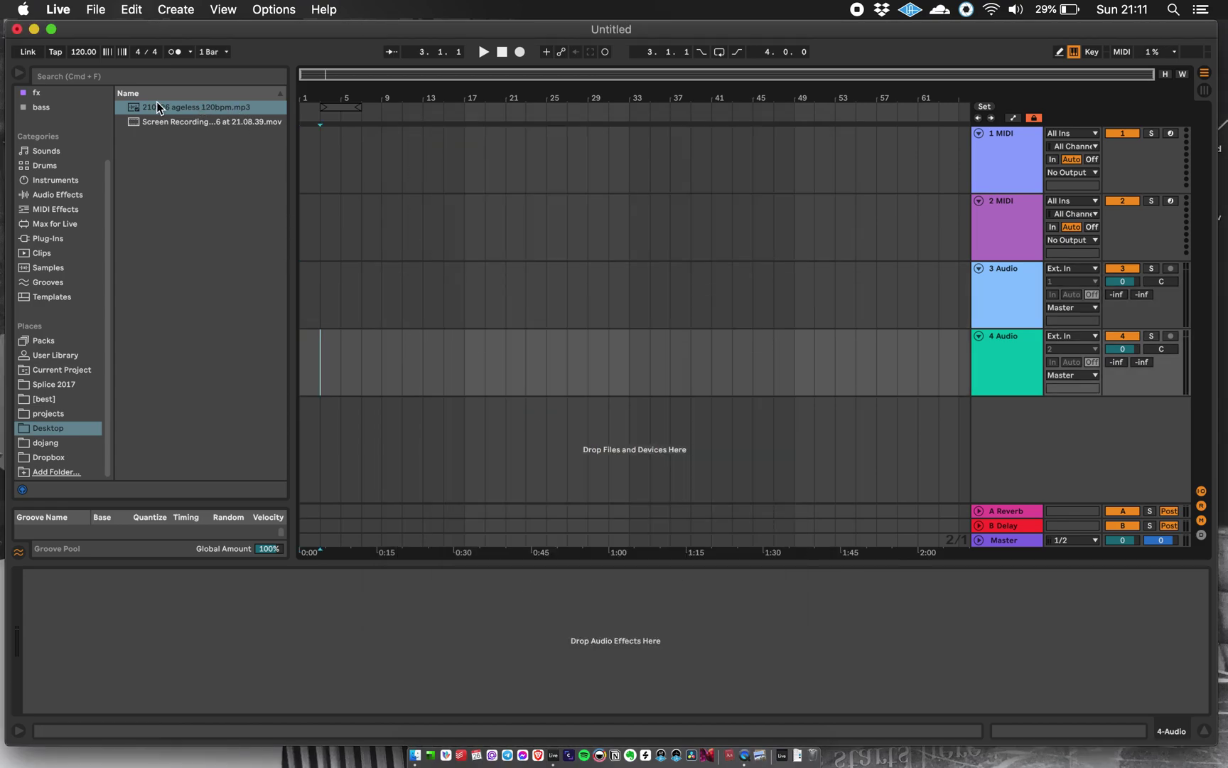
left_click(150, 106)
left_click_drag(150, 107, 304, 356)
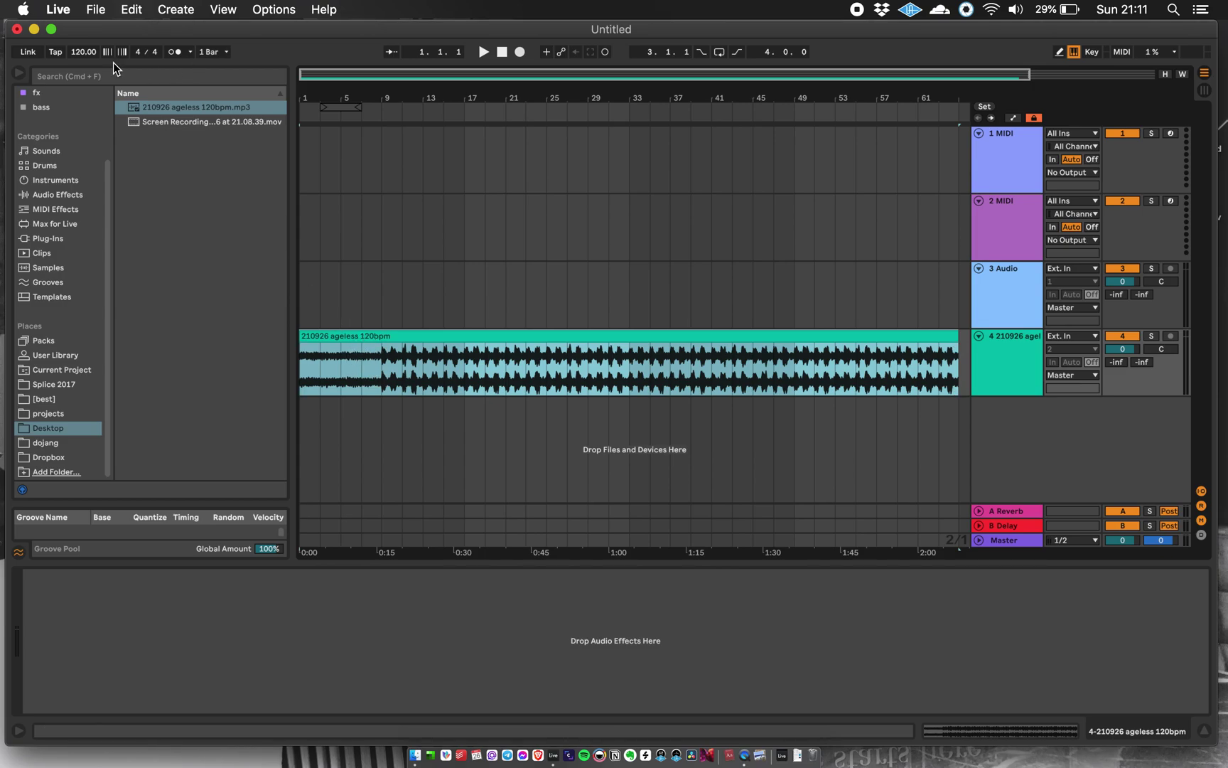
- Try changing the project tempo with the imported clip still unwarped, and undo the change
left_click(82, 53)
left_click_drag(77, 54, 77, 49)
key("super+z")
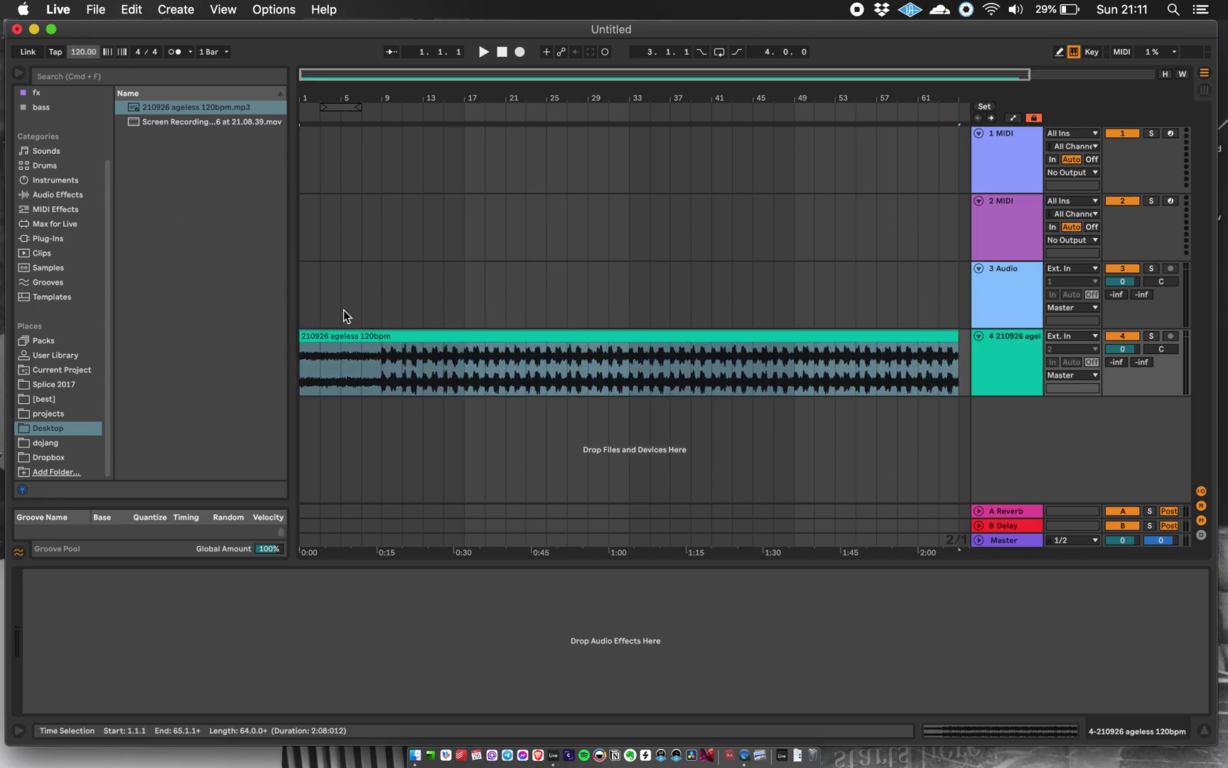
- Turn on warping for the imported audio clip on track 4
left_click(387, 337)
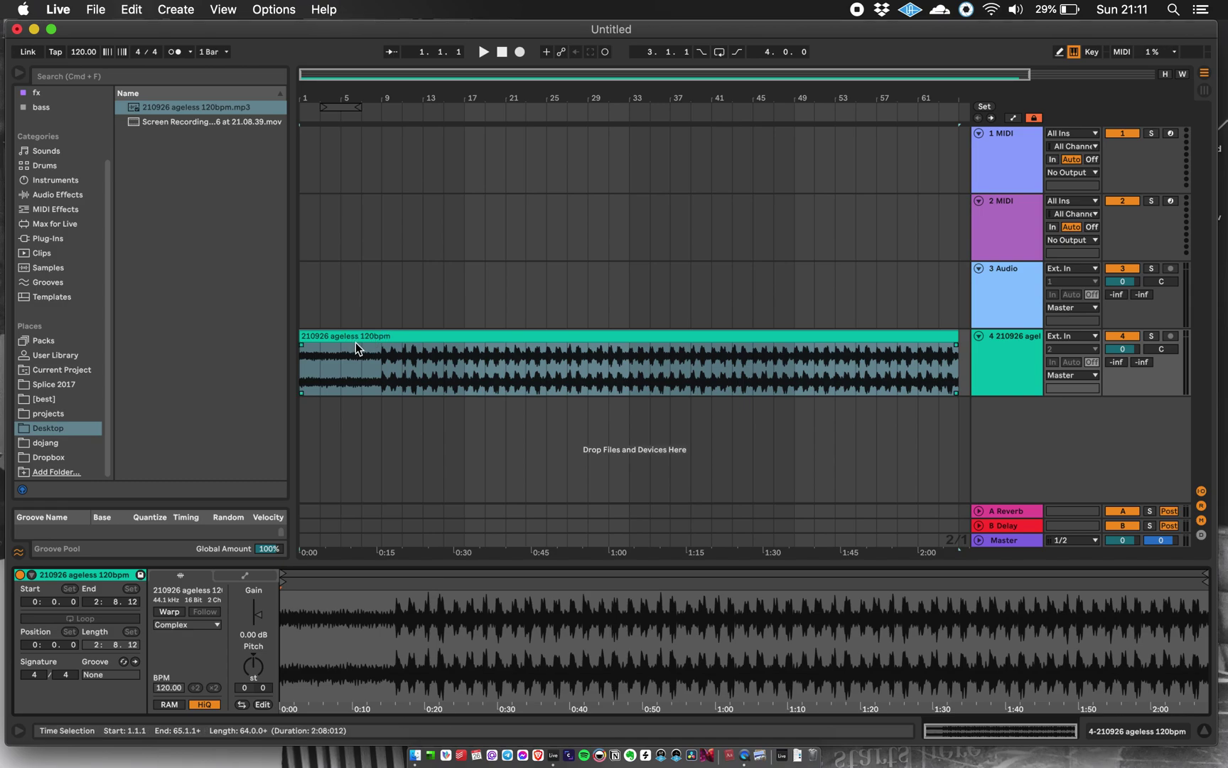
left_click(169, 612)
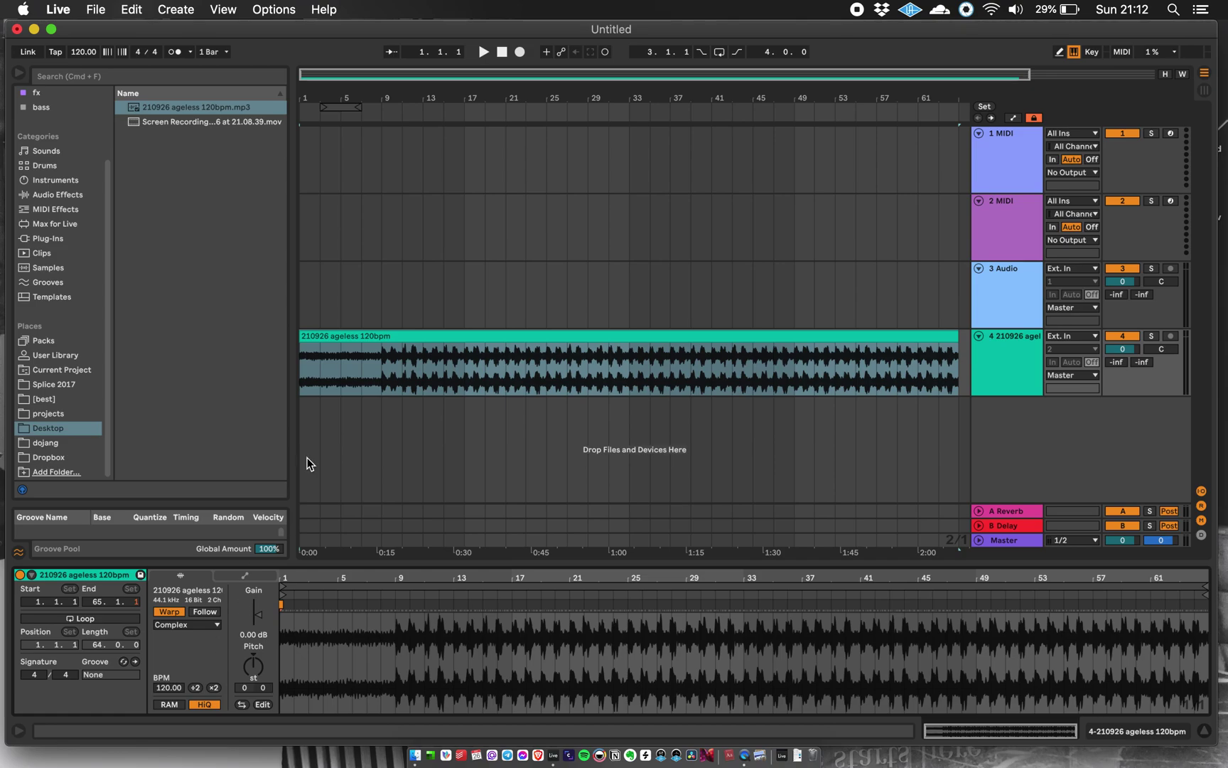
- Try a project tempo of 115 BPM with the warped clip, and undo the change
left_click(82, 52)
type("115")
key("Return")
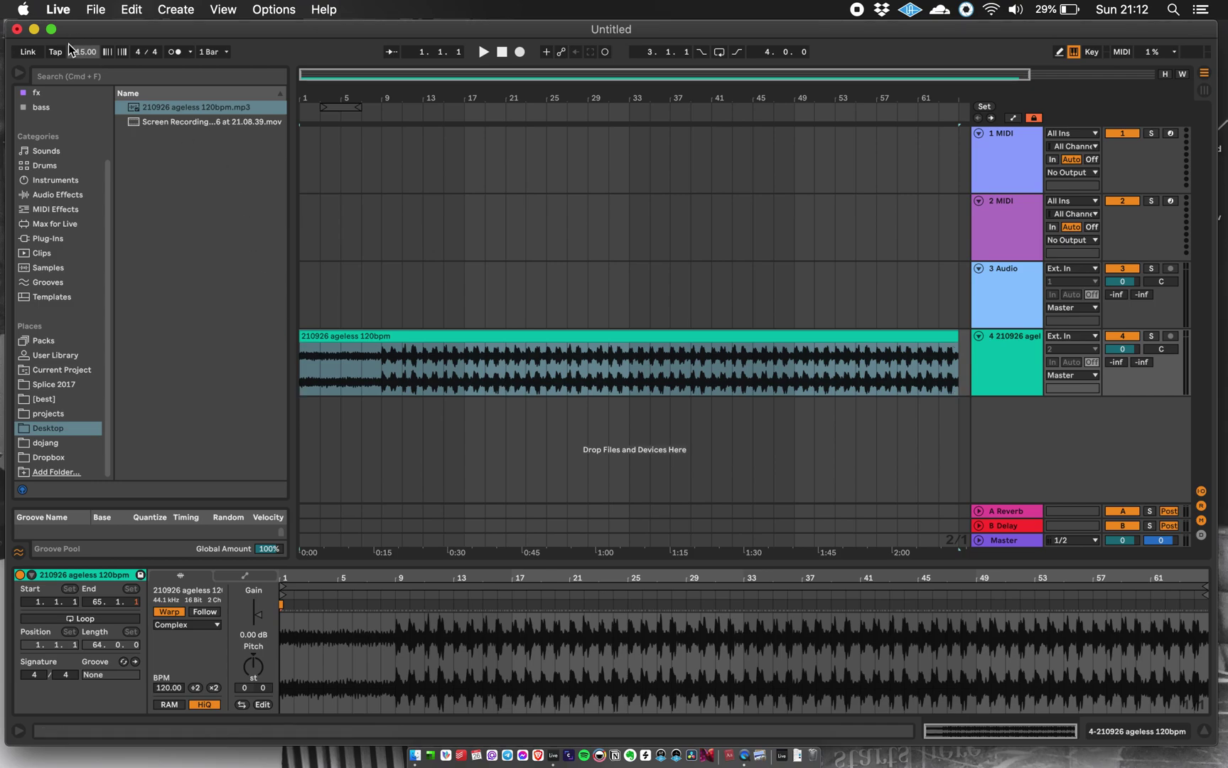
key("super+z")
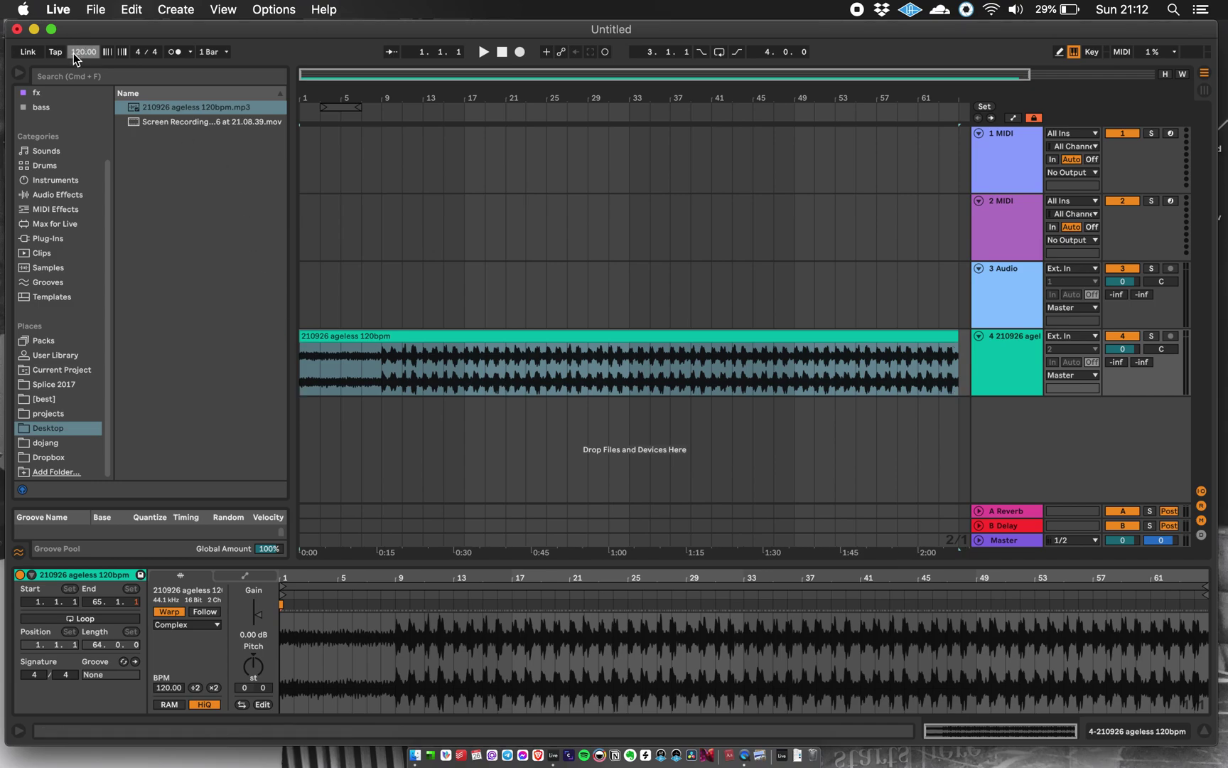
- Trim the silence at the beginning of the clip so it starts on the first transient
left_click(297, 301)
left_click_drag(302, 93, 302, 164)
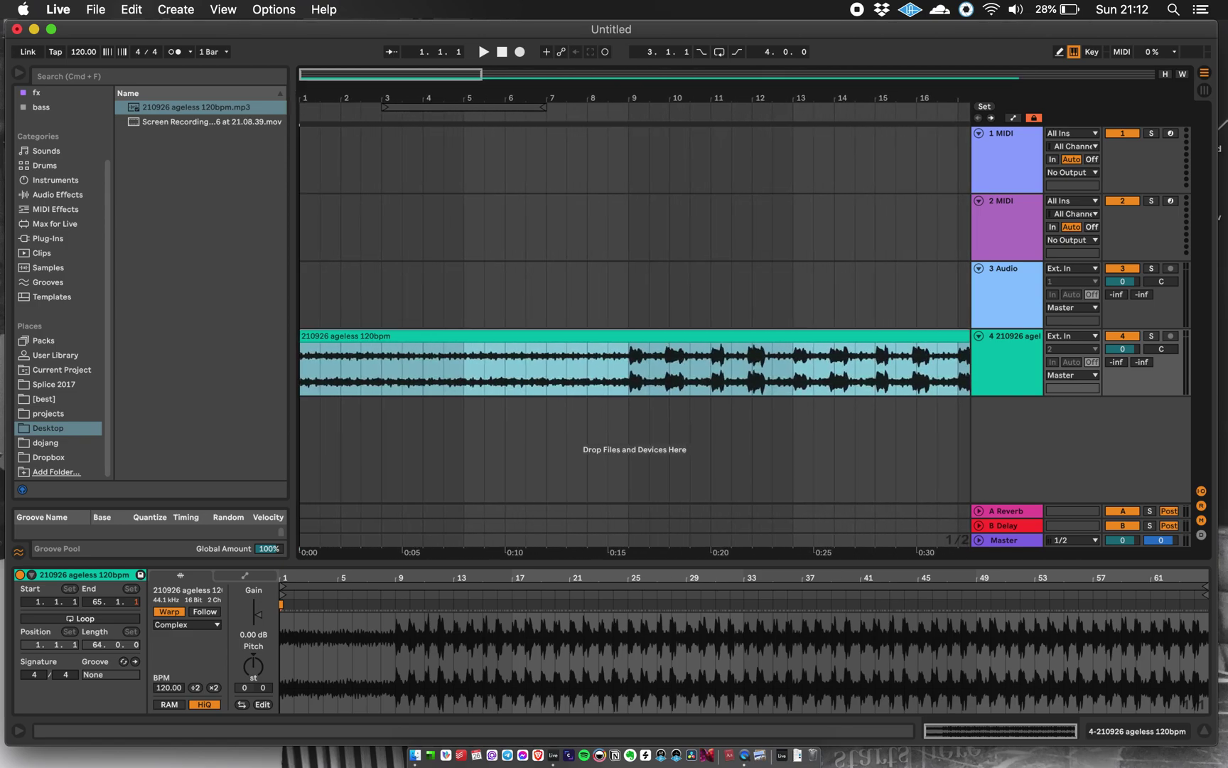
left_click_drag(704, 92, 695, 305)
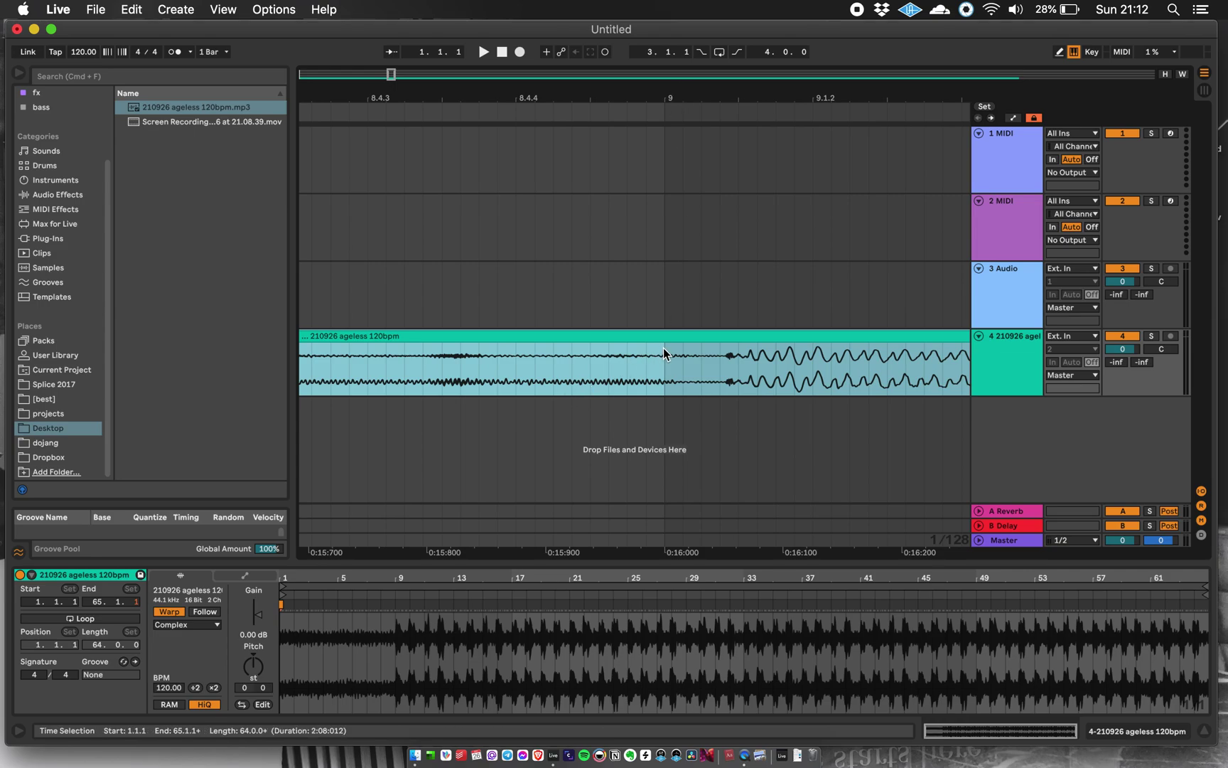
left_click_drag(671, 97, 623, 51)
left_click_drag(307, 99, 307, 213)
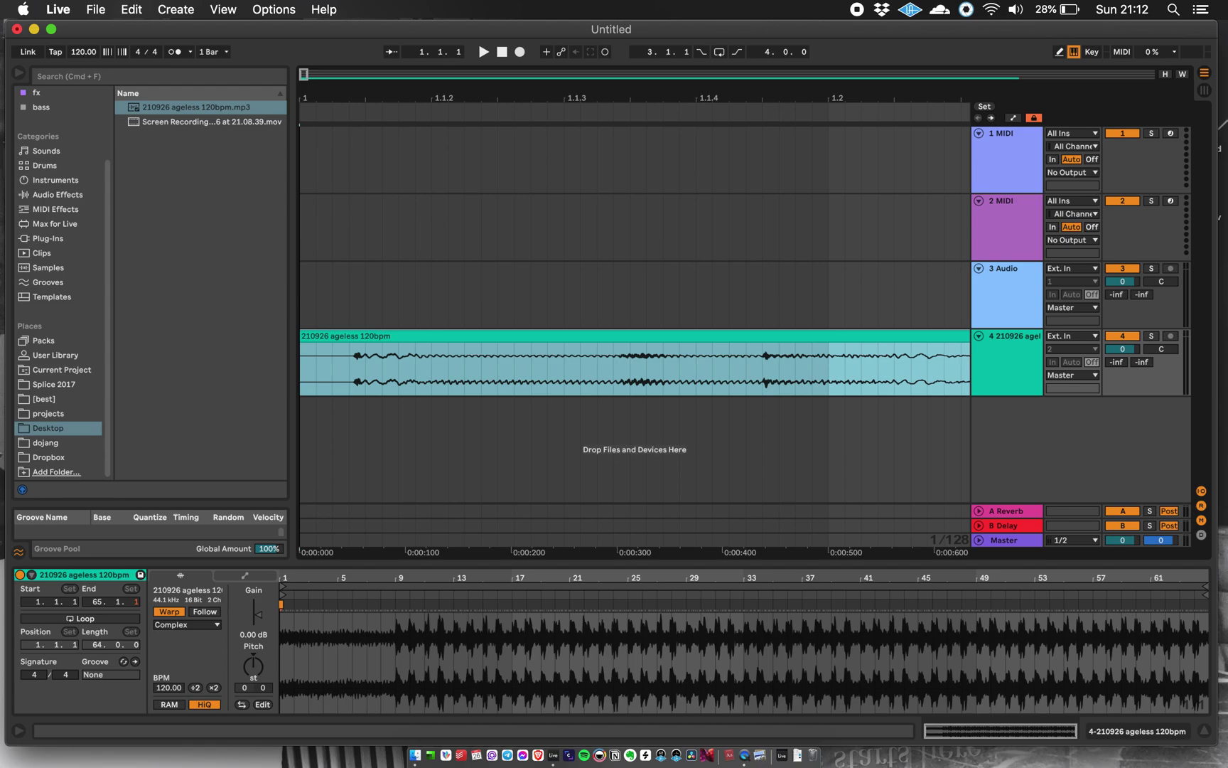
left_click_drag(640, 142, 518, 354)
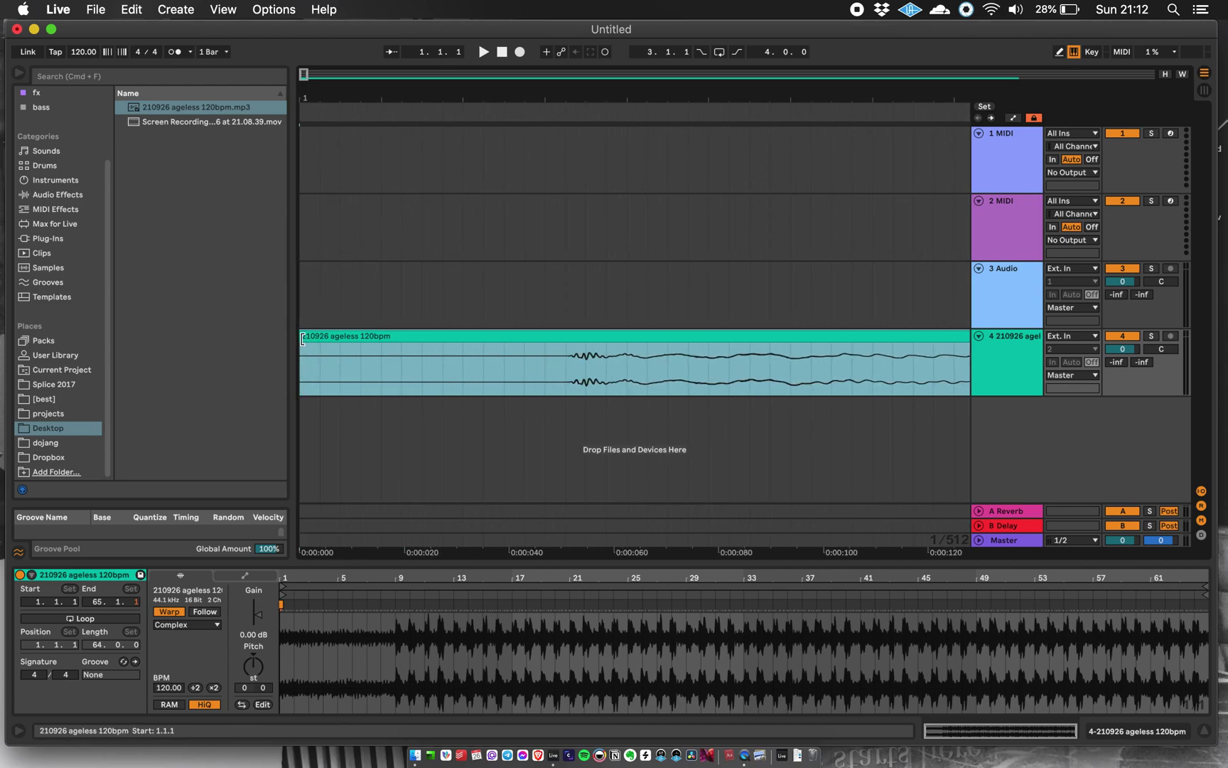
left_click_drag(303, 339, 788, 359)
left_click_drag(759, 102, 310, 98)
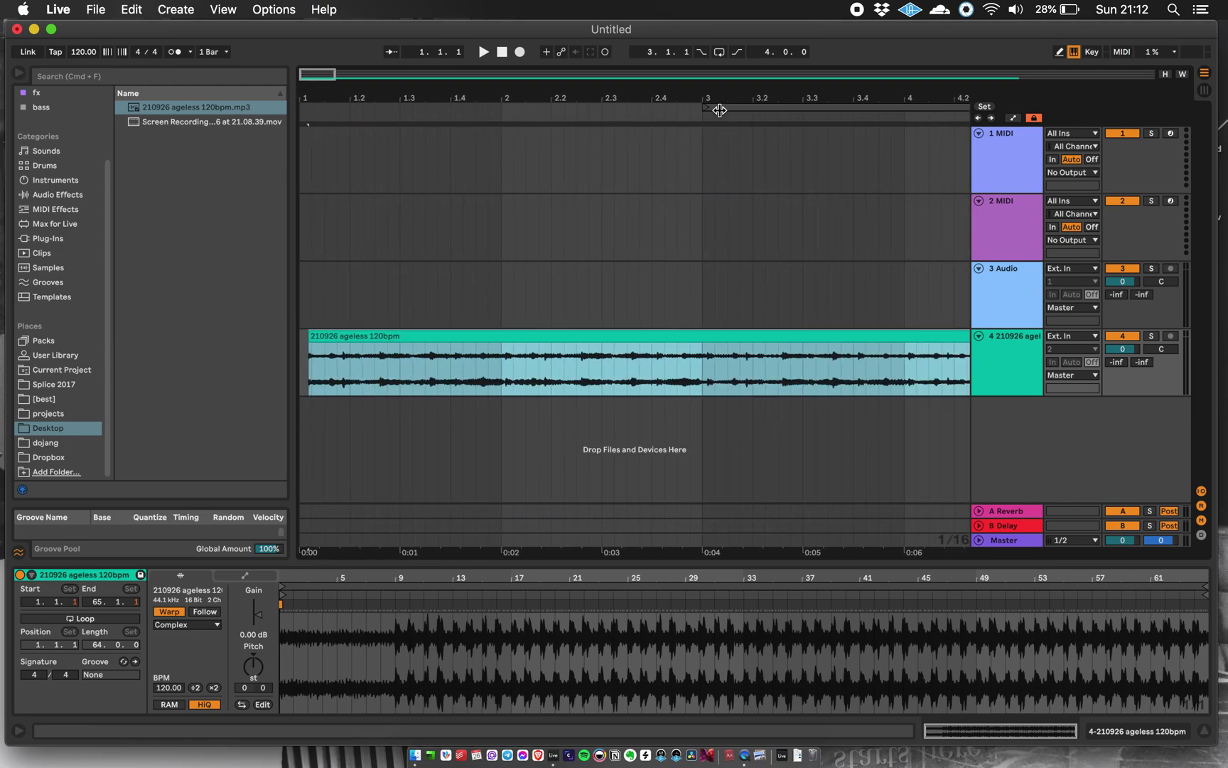
- Shift the trimmed clip earlier on track 4 so its loud entrance transient lines up with bar 9
left_click_drag(705, 96, 704, 46)
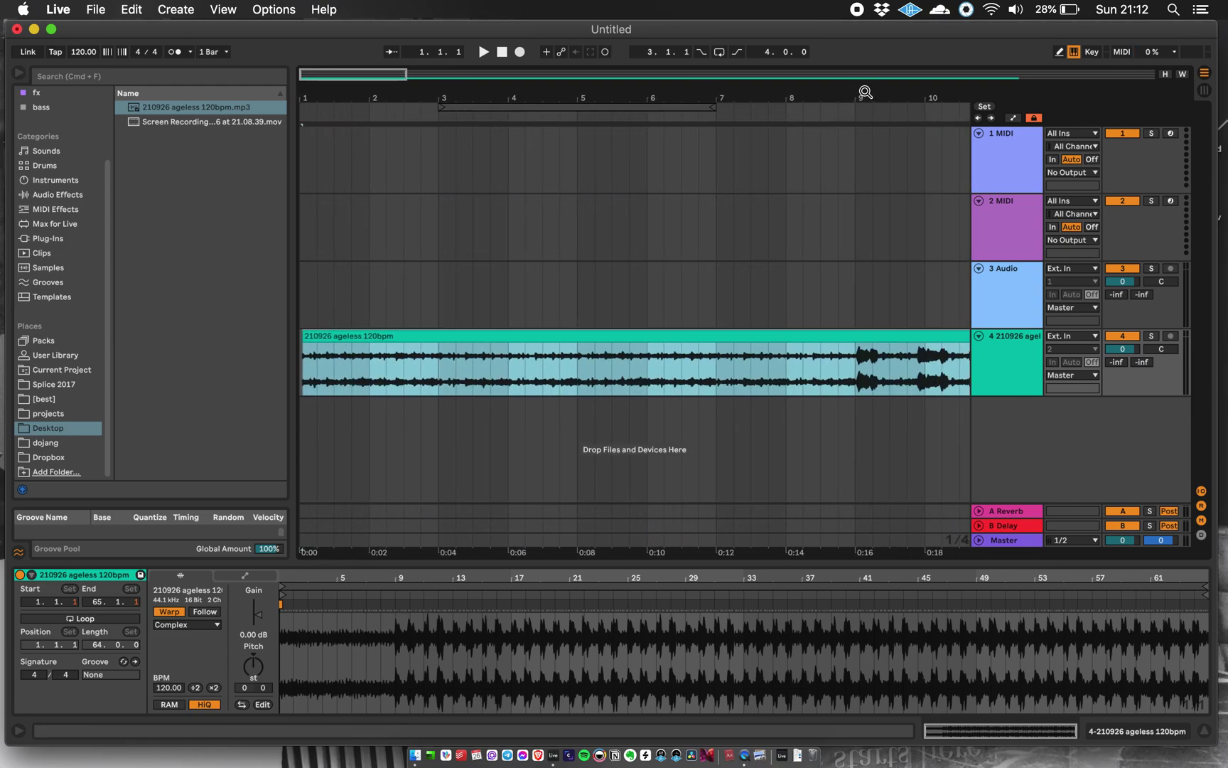
left_click_drag(865, 92, 855, 235)
left_click_drag(348, 88, 375, 143)
left_click_drag(660, 339, 444, 337)
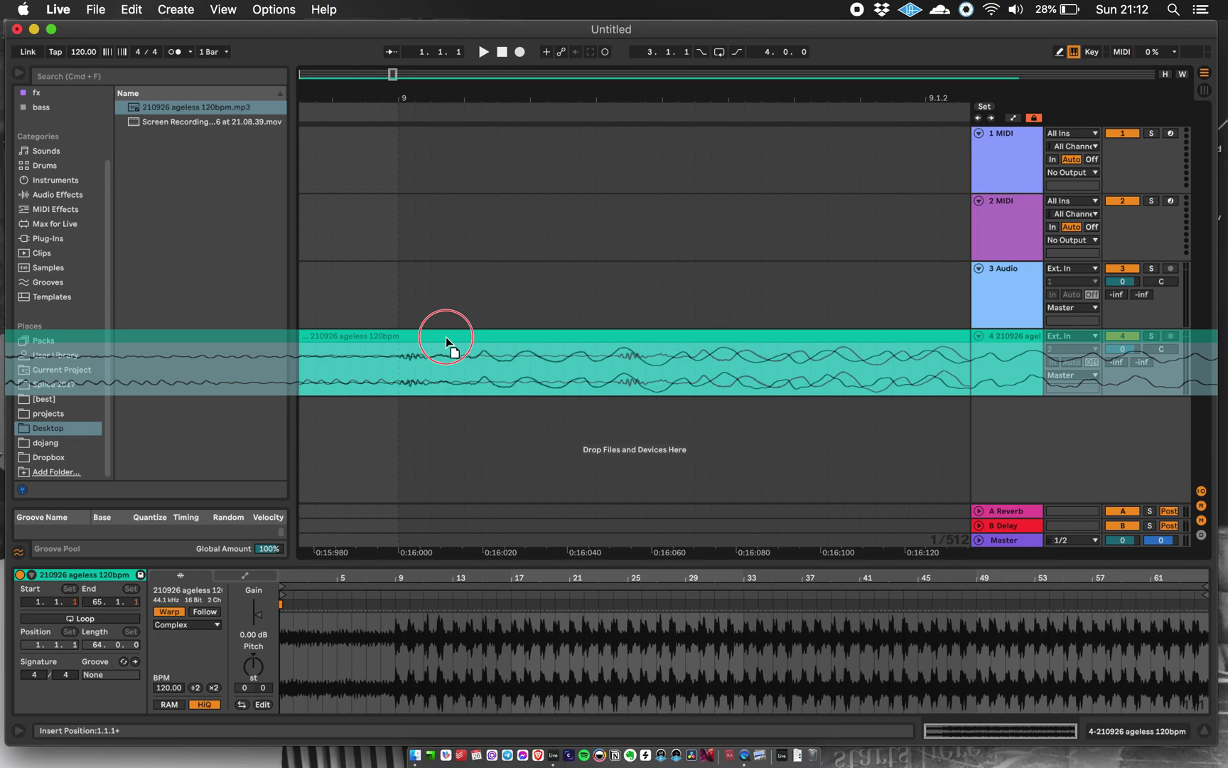
left_click_drag(445, 337, 445, 337)
left_click_drag(372, 90, 846, 6)
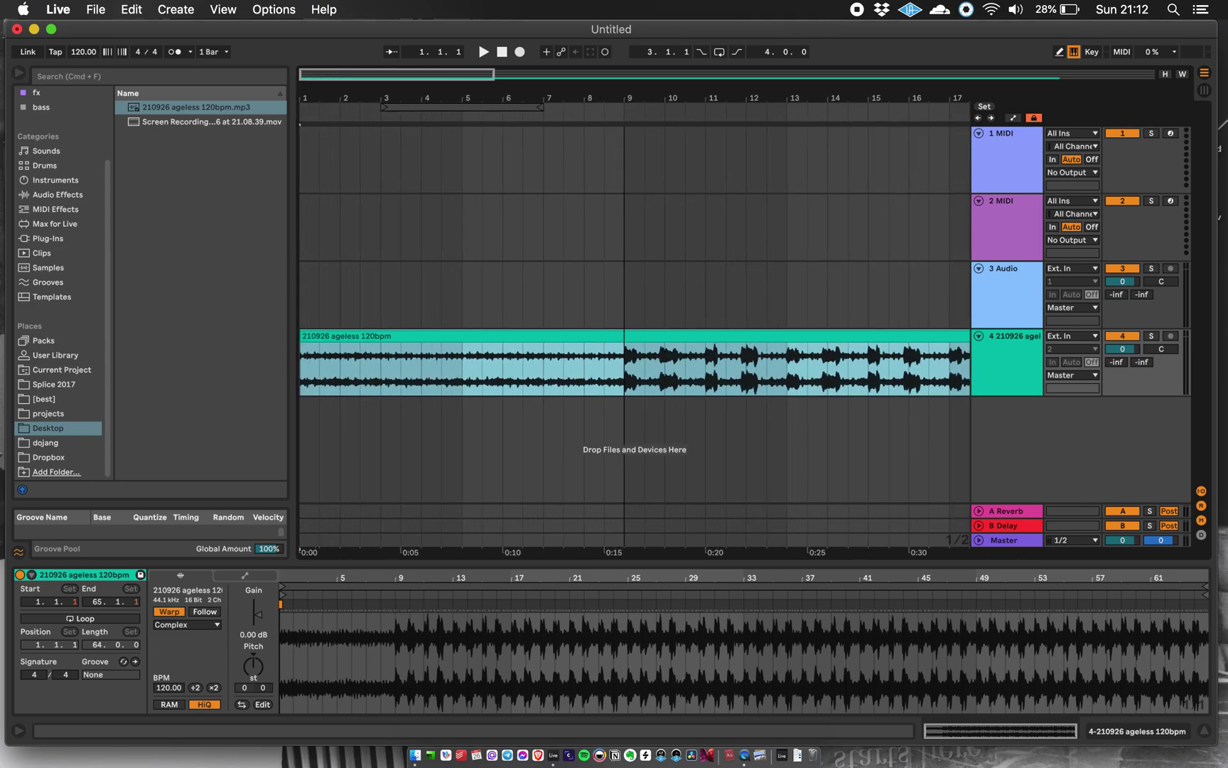
- Extend the clip's front edge back to exactly 1.1.1 and check its alignment with the grid
left_click_drag(624, 90, 578, 90)
left_click_drag(301, 335, 255, 336)
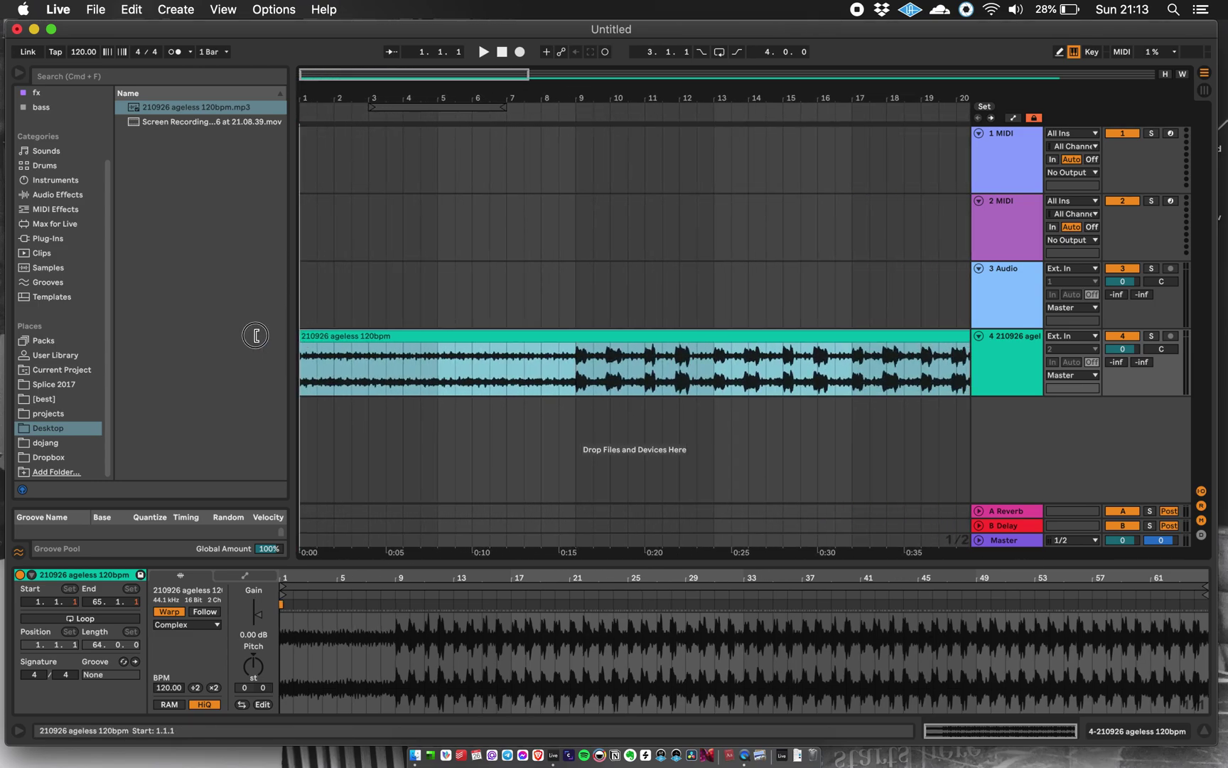
left_click_drag(310, 98, 310, 142)
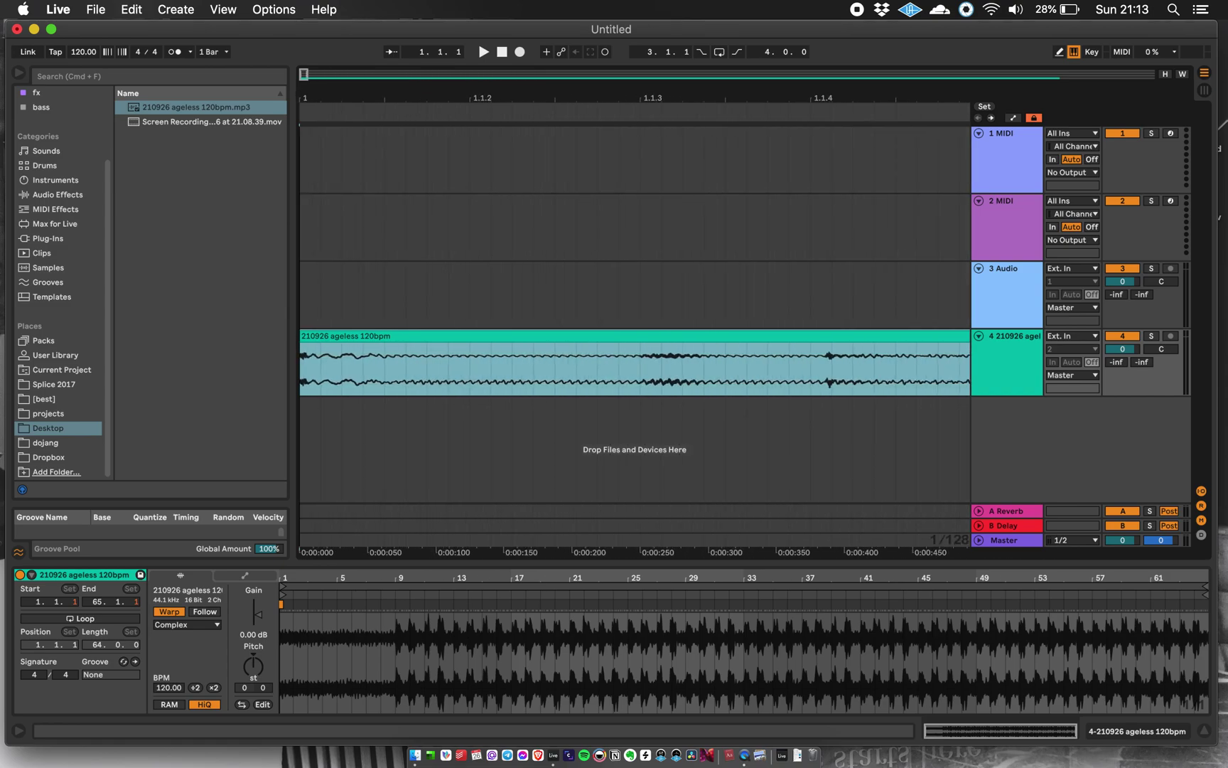
key("w")
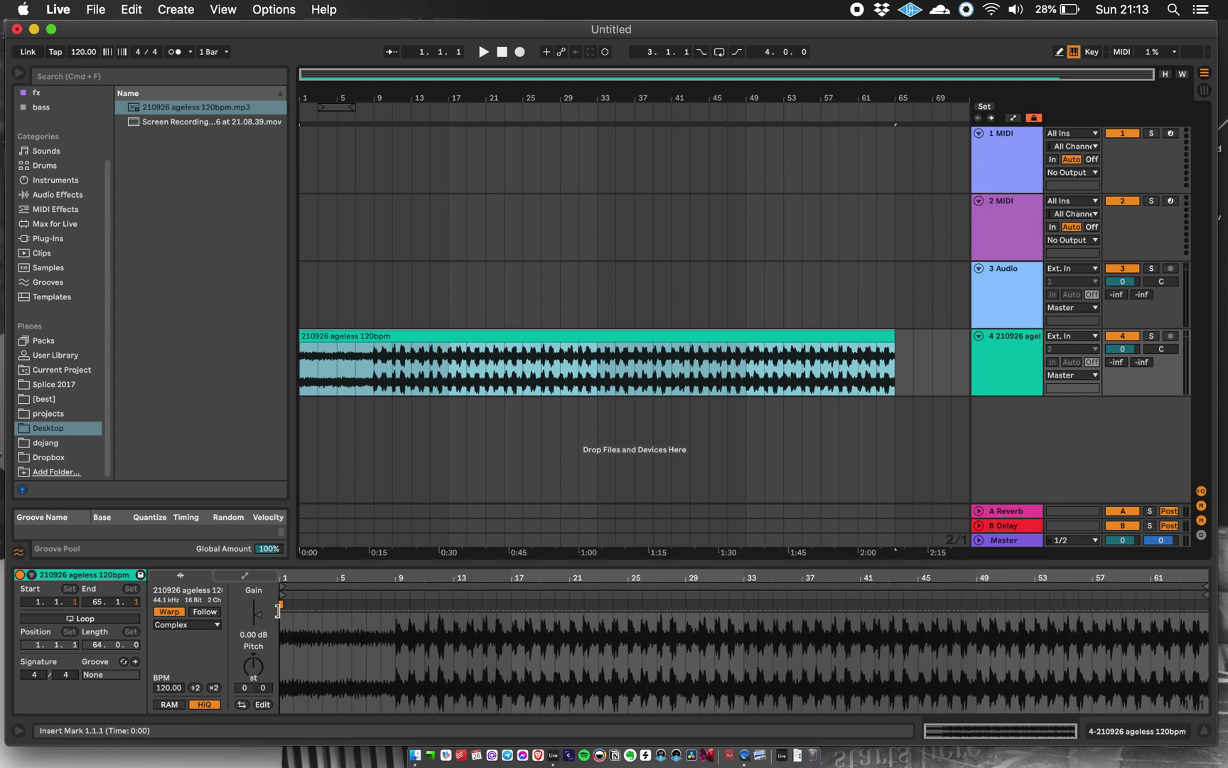
- Try transposing the clip down by 5 semitones, and reset its pitch to 0
left_click(253, 679)
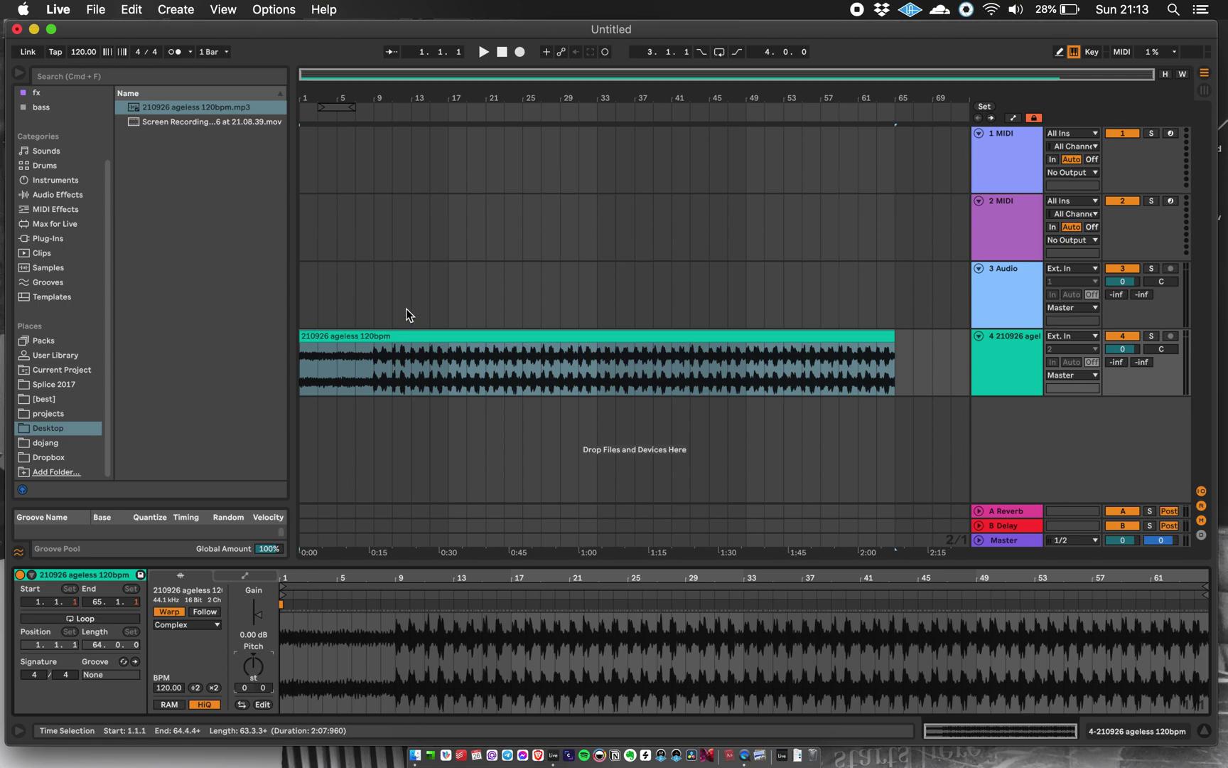
double_click(395, 332)
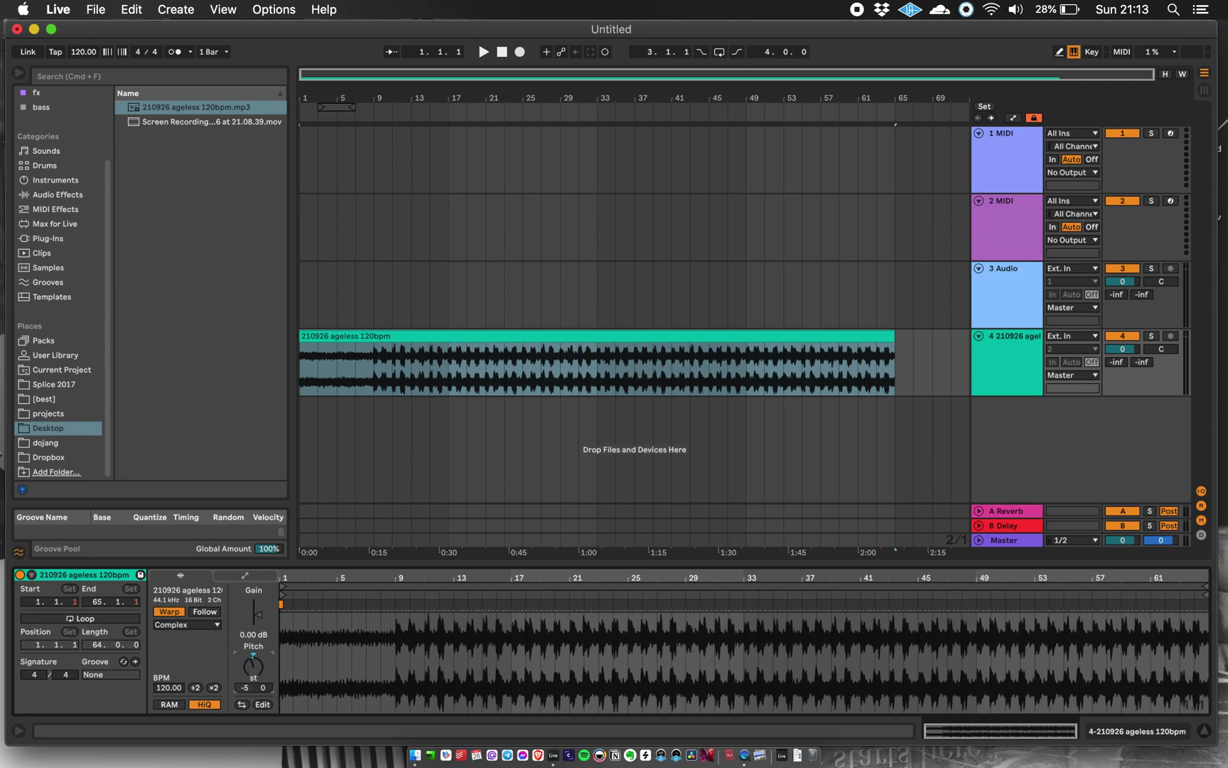
left_click_drag(244, 687, 243, 693)
double_click(252, 670)
- Split the section from bar 17 to bar 25 into a separate clip
left_click(445, 371)
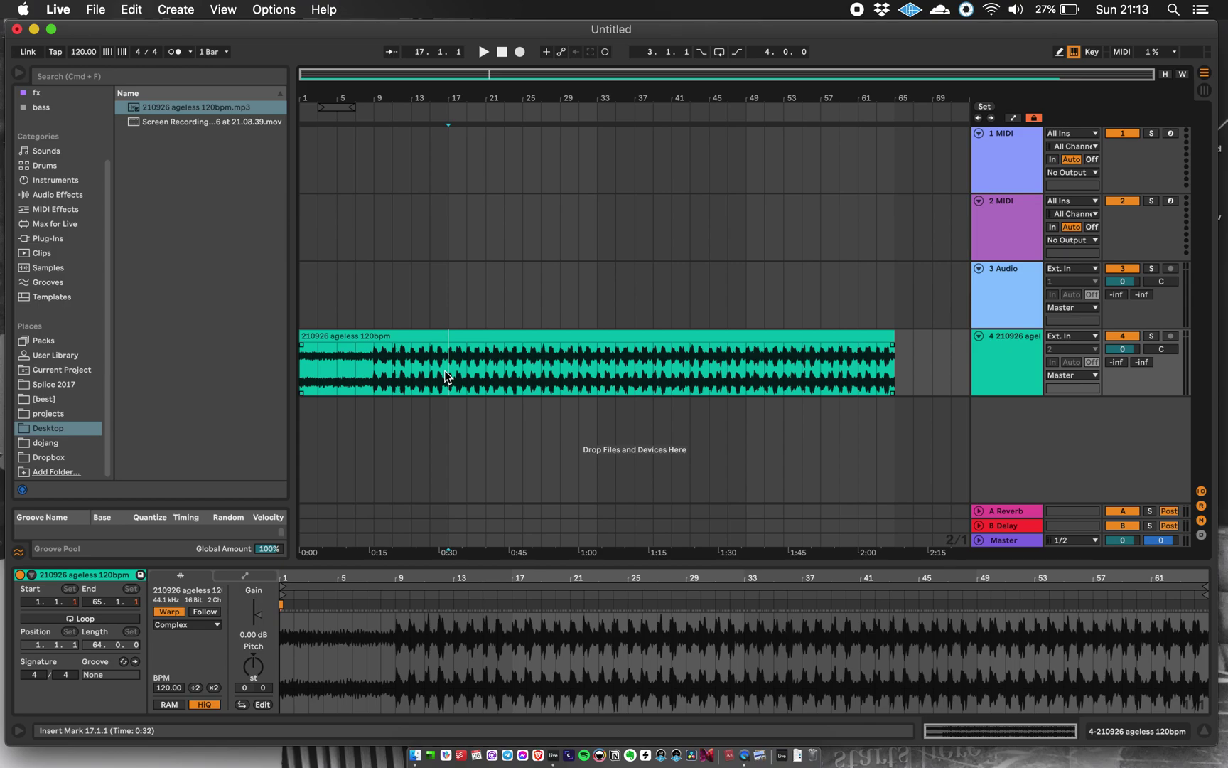
left_click_drag(444, 370, 527, 374)
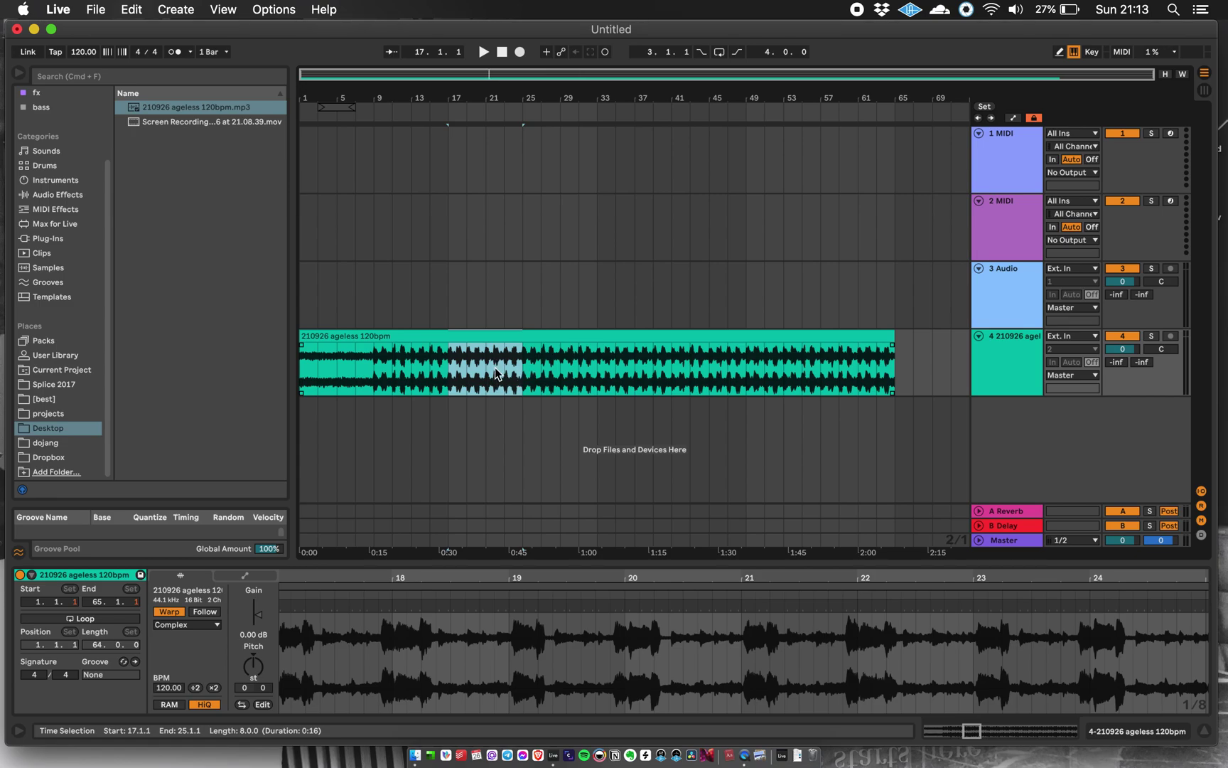
key("super+e")
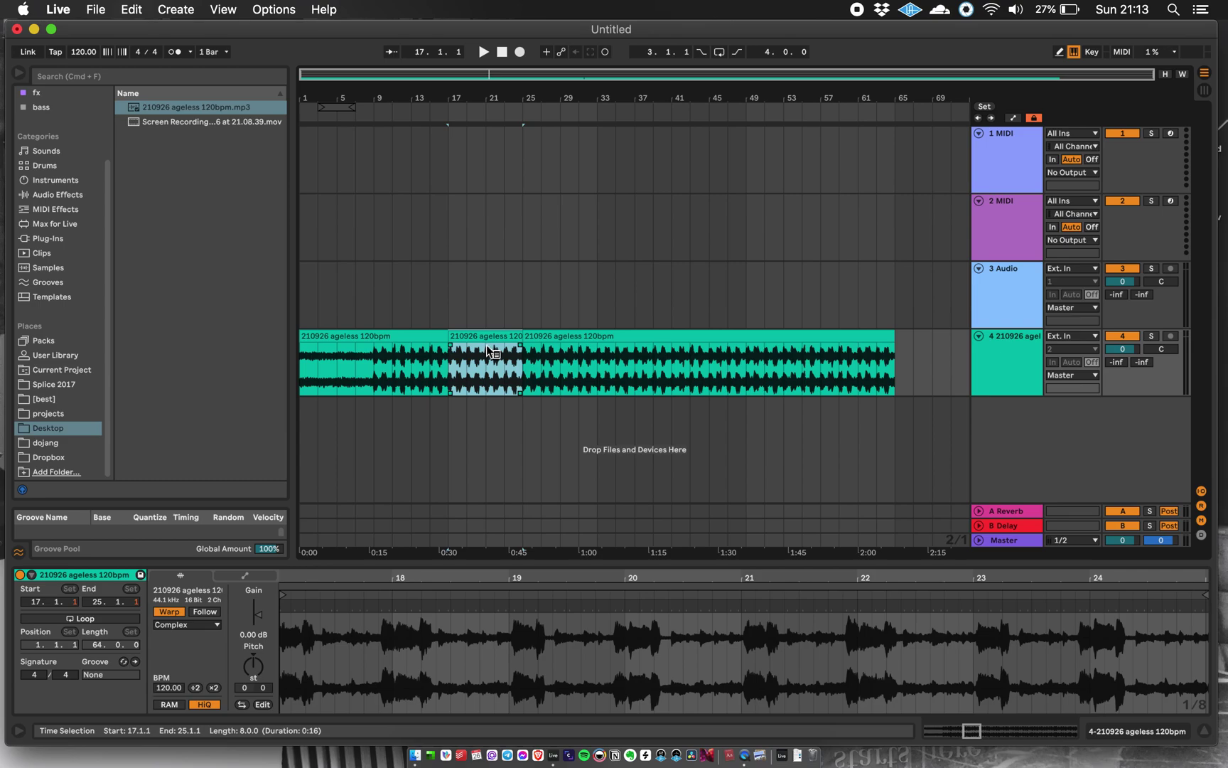
- Enlarge the clip detail view and loop the arrangement over the split section from bar 17 to bar 25
right_click(482, 339)
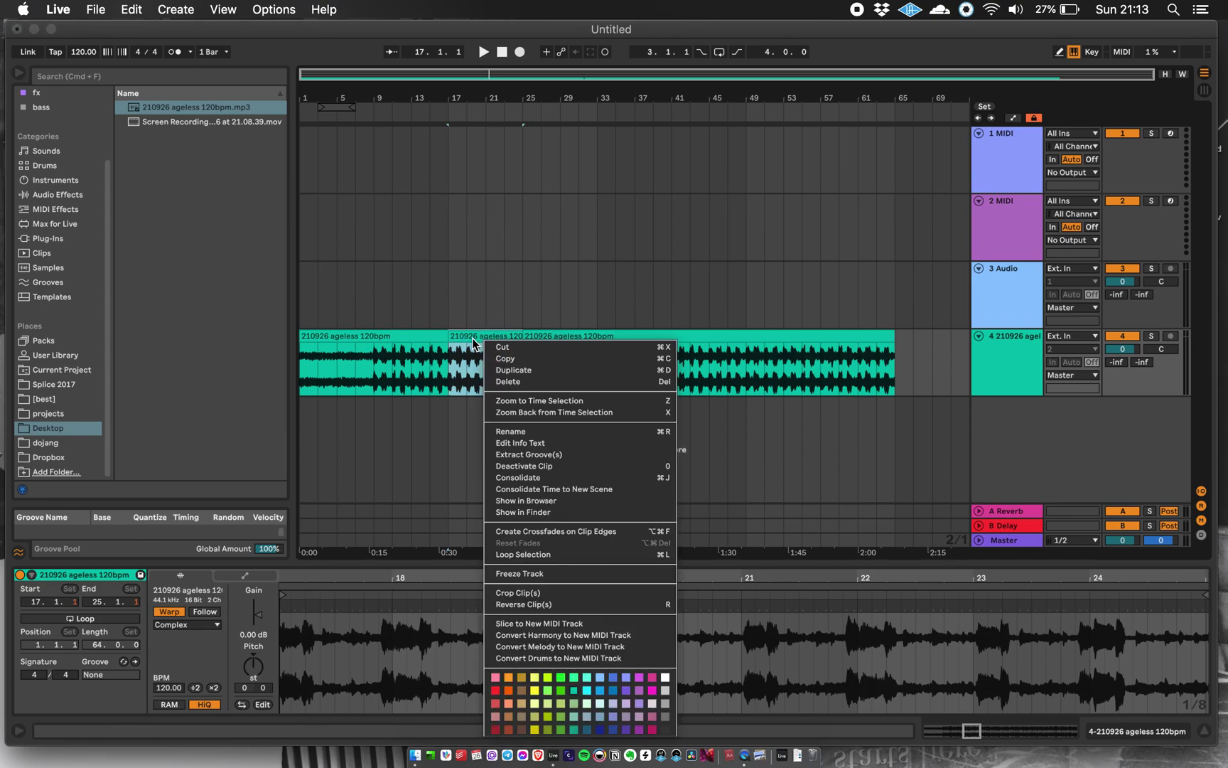
left_click(437, 445)
left_click_drag(520, 562, 522, 466)
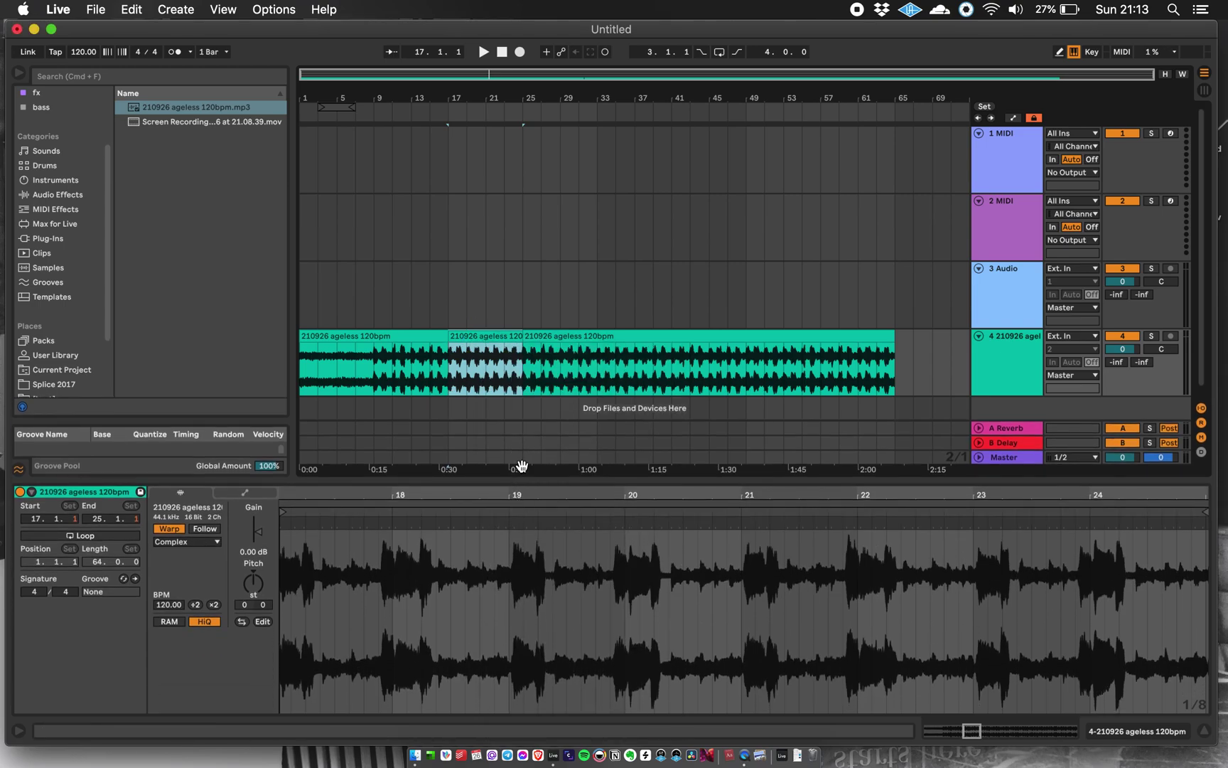
right_click(486, 337)
left_click(542, 557)
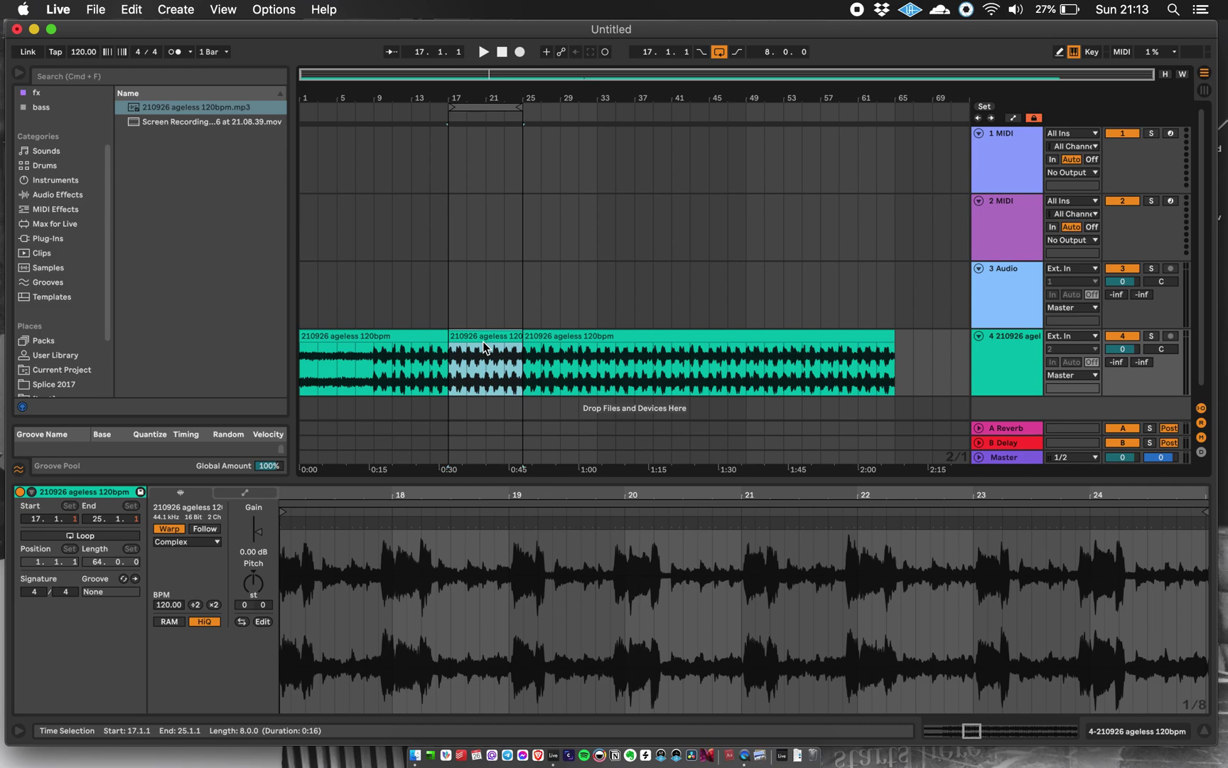
- Turn on looping inside the split clip for its sample range from bar 17 to bar 25
left_click_drag(517, 492, 517, 420)
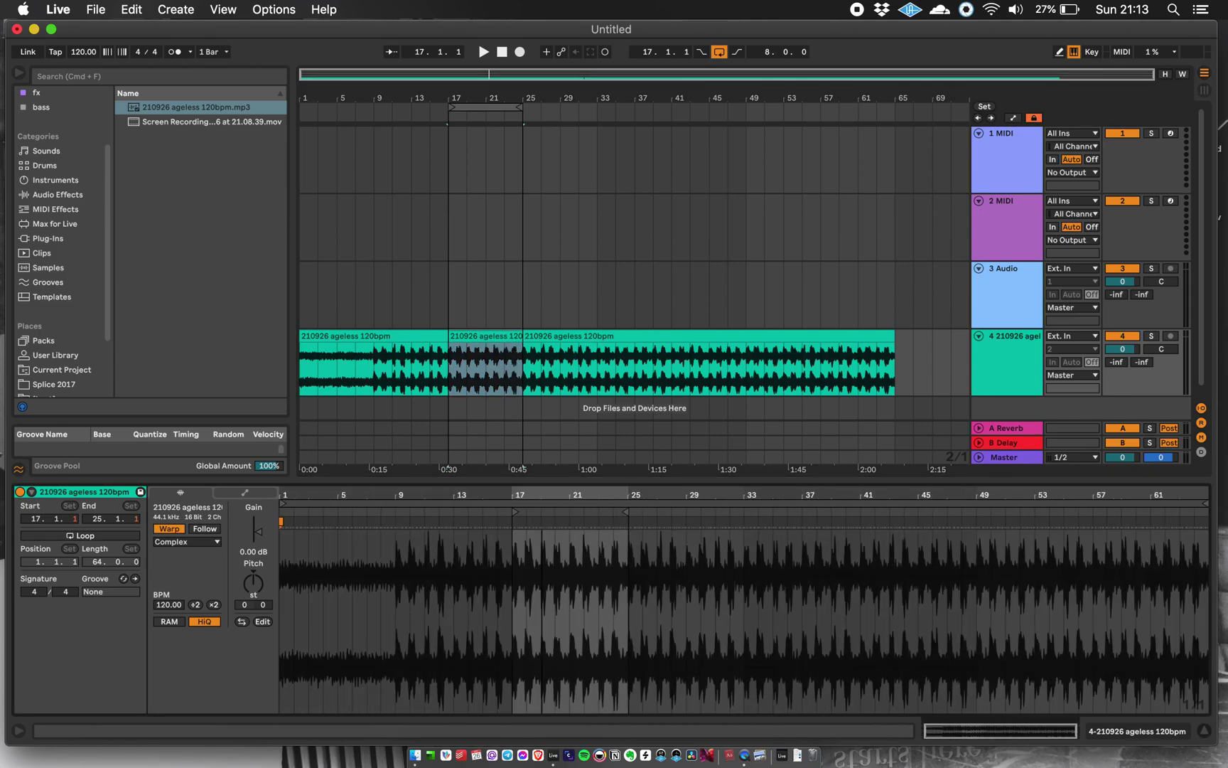
left_click(513, 586)
left_click_drag(512, 587, 627, 585)
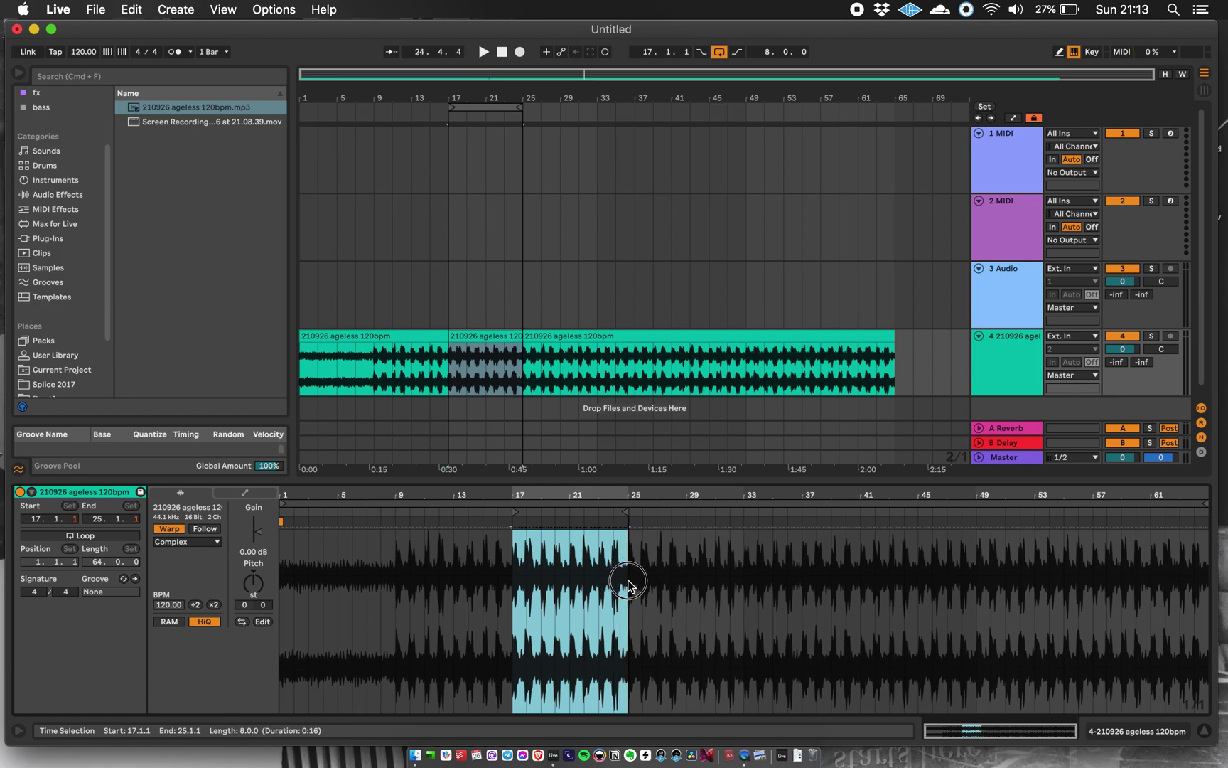
right_click(582, 579)
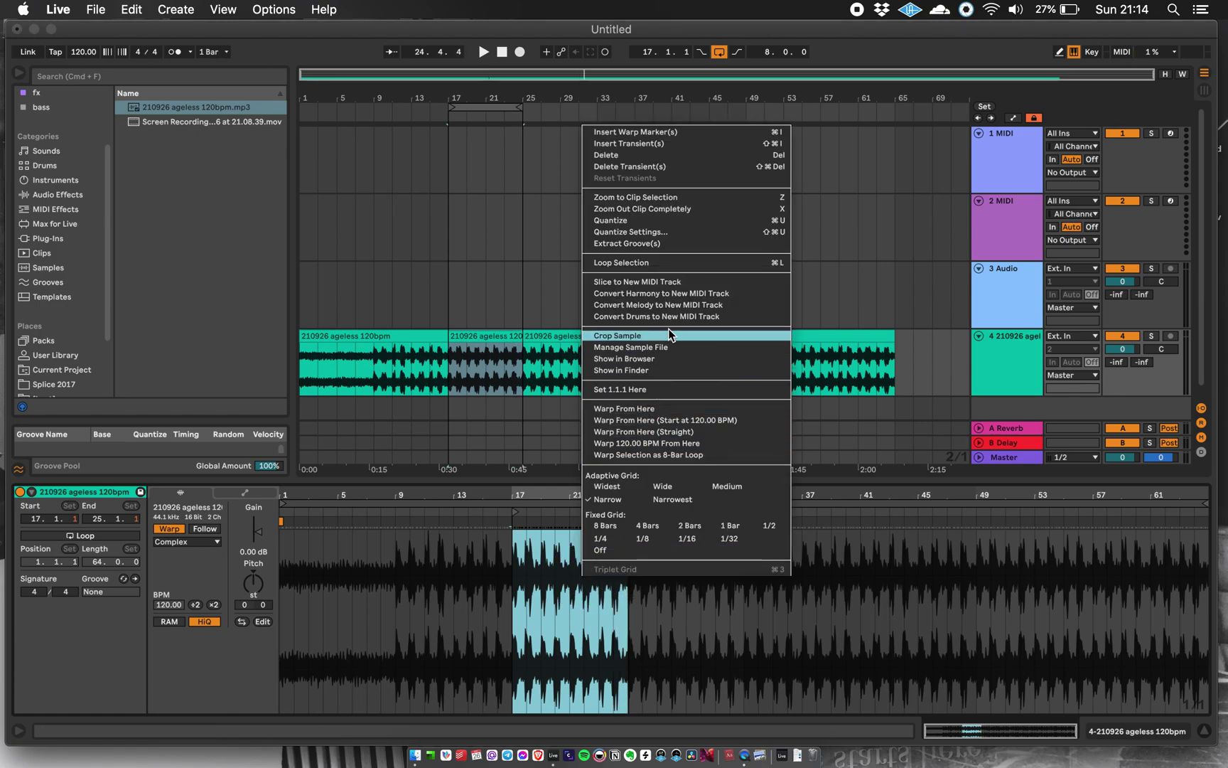
left_click(664, 263)
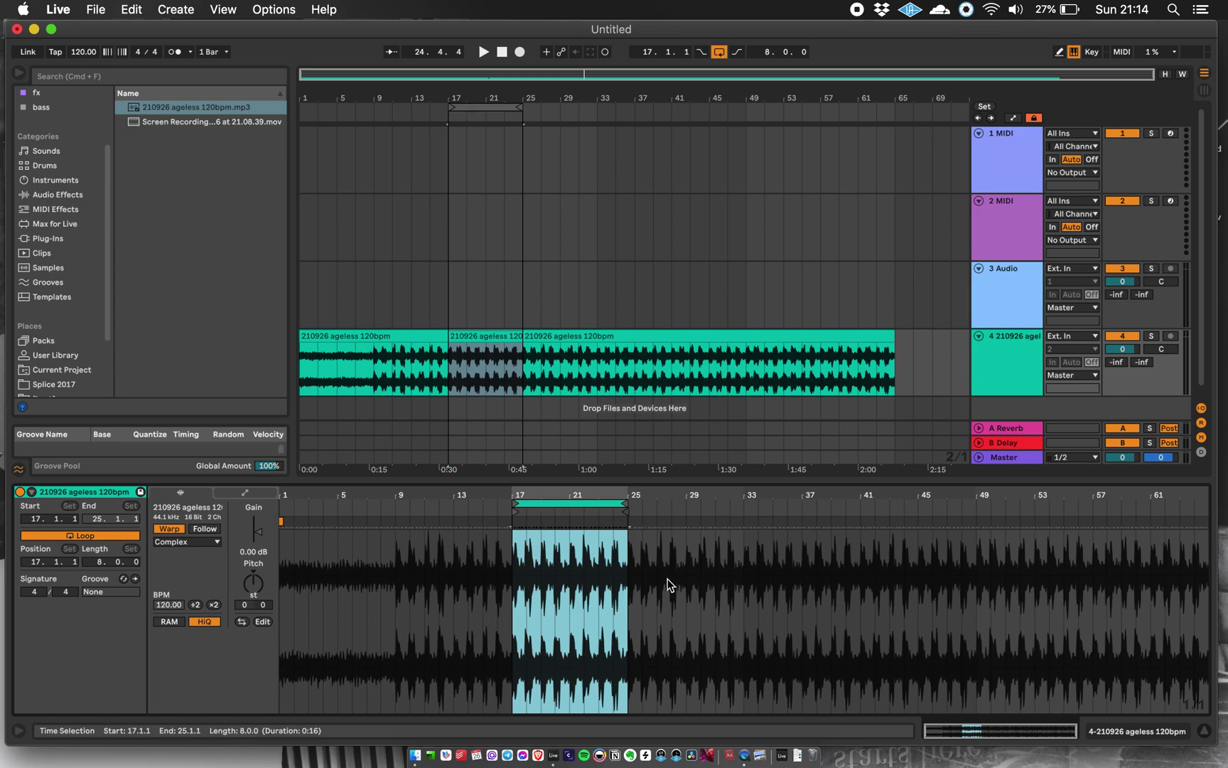
- Extend the looped clip's end to bar 71 so its eight-bar section repeats over the following clip
scroll(524, 310, "down", 1)
double_click(511, 322)
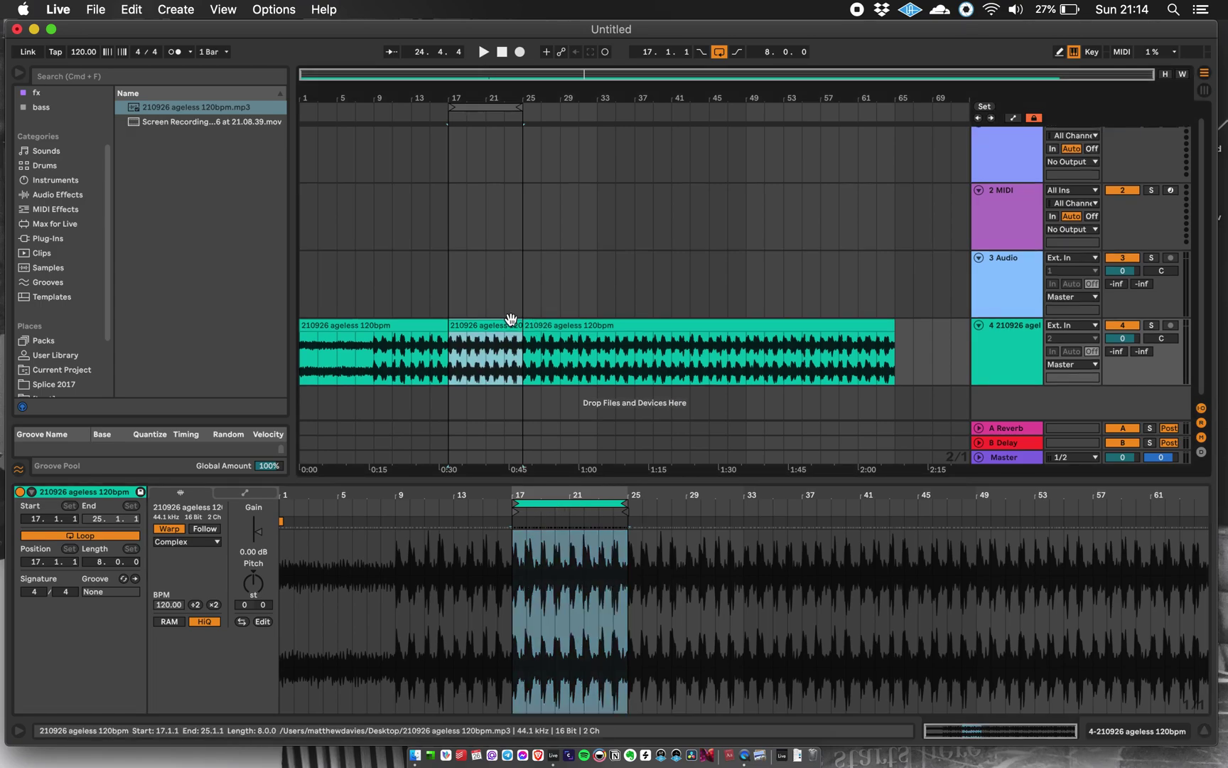
left_click_drag(519, 325, 950, 326)
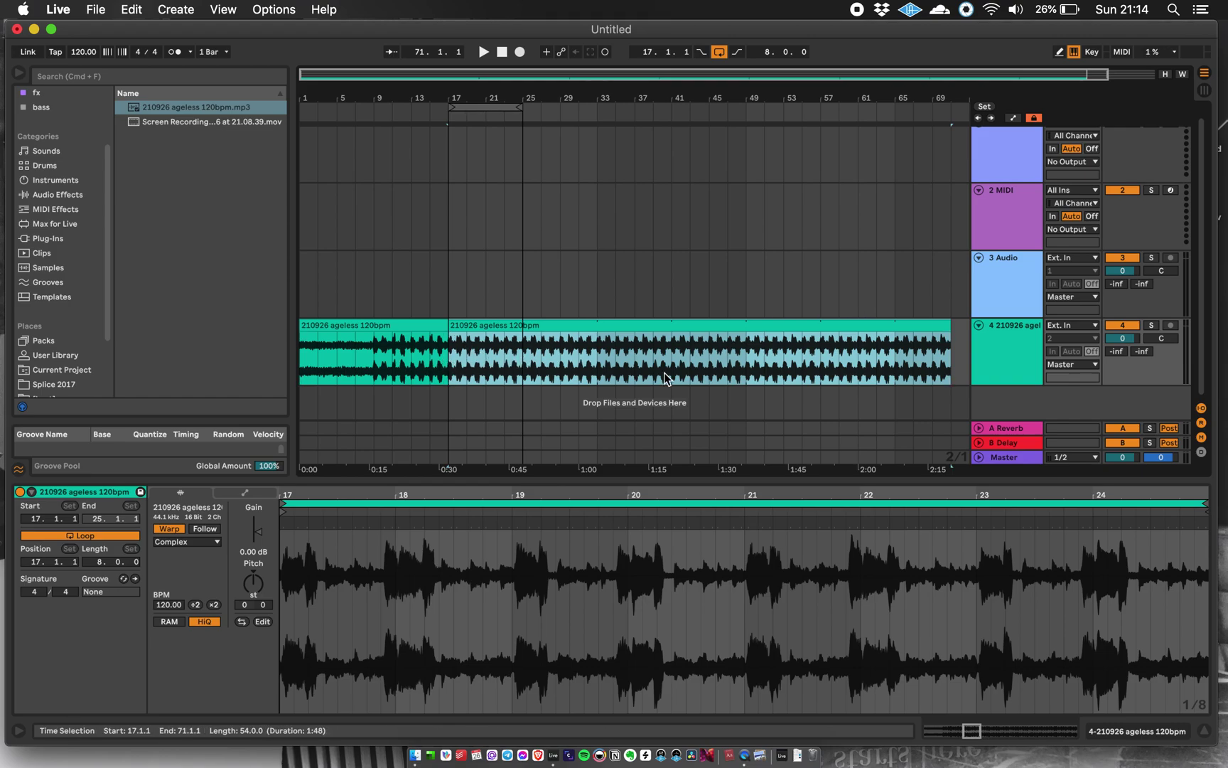
left_click(595, 344)
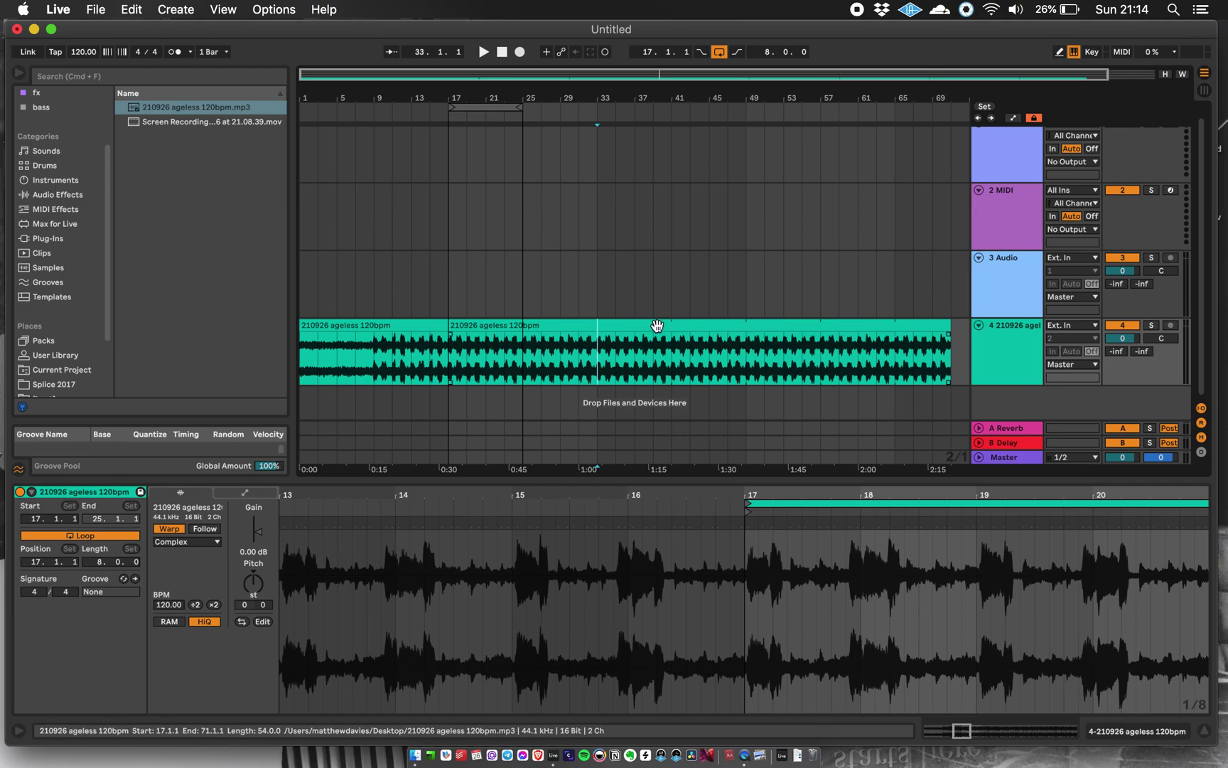
- Lengthen the arrangement loop to 52 bars, ending at bar 69, and switch arrangement looping off
left_click_drag(518, 108, 938, 127)
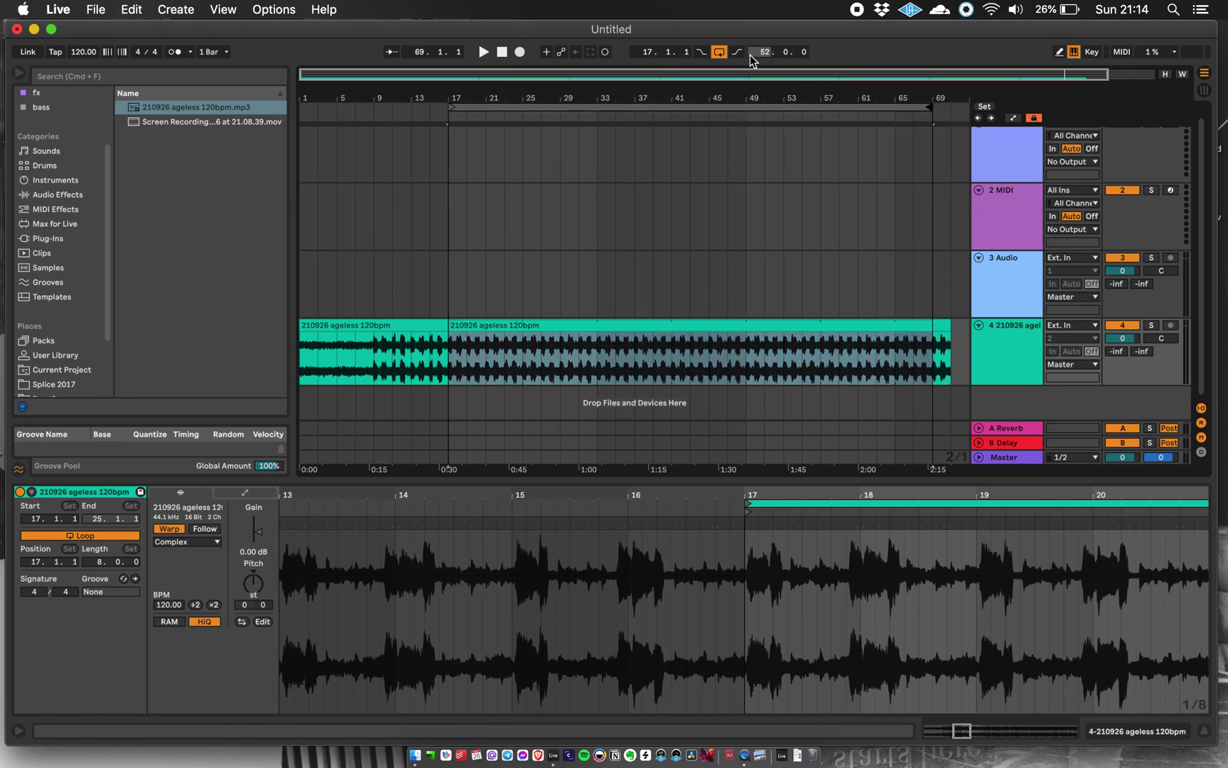
left_click(719, 52)
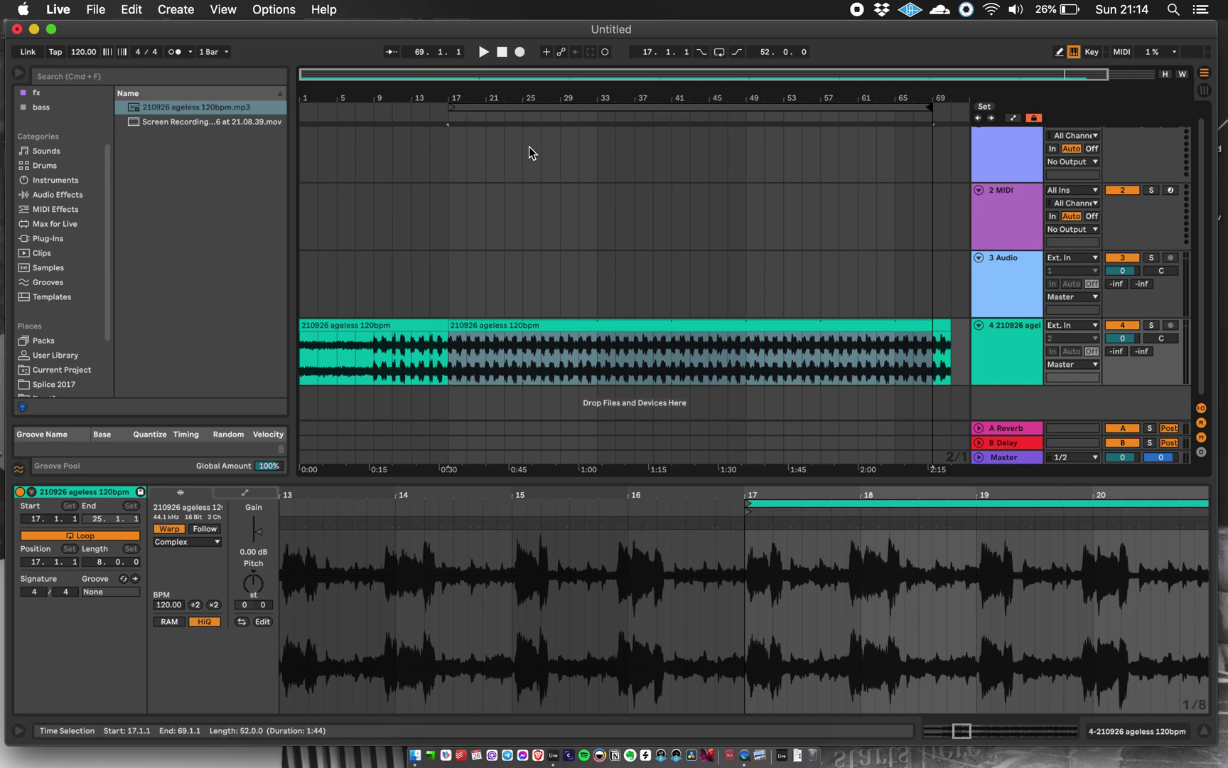